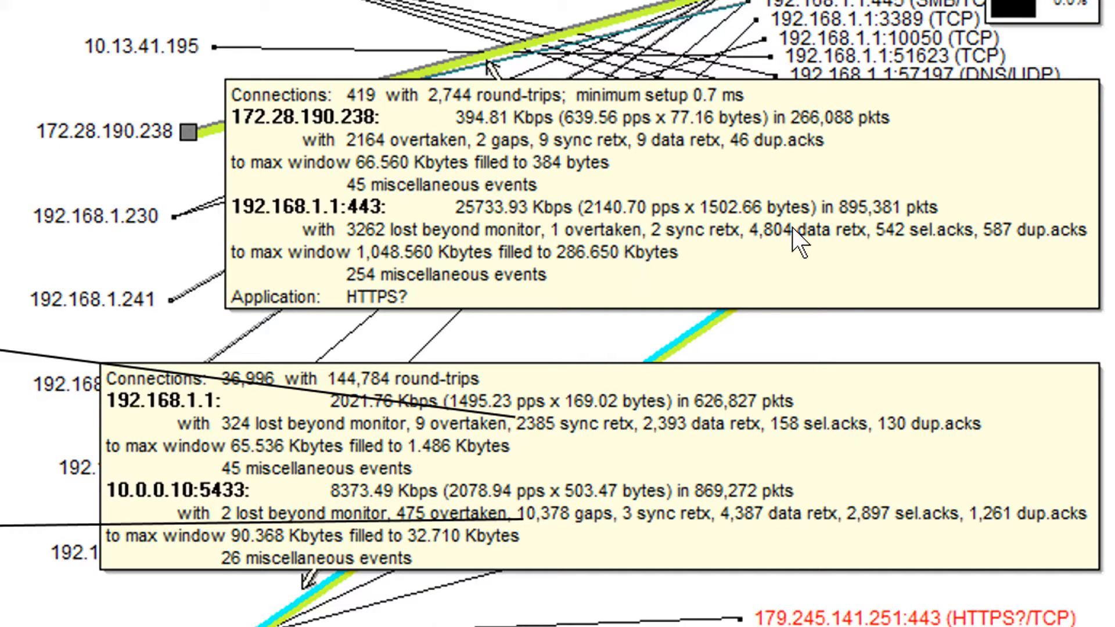
- Examine the data retransmission, gap and selective acknowledgement counts in the two connection pop-ups
{"action": "left_click", "coordinate": [899, 221]}
{"action": "left_click", "coordinate": [553, 514]}
{"action": "left_click", "coordinate": [750, 517]}
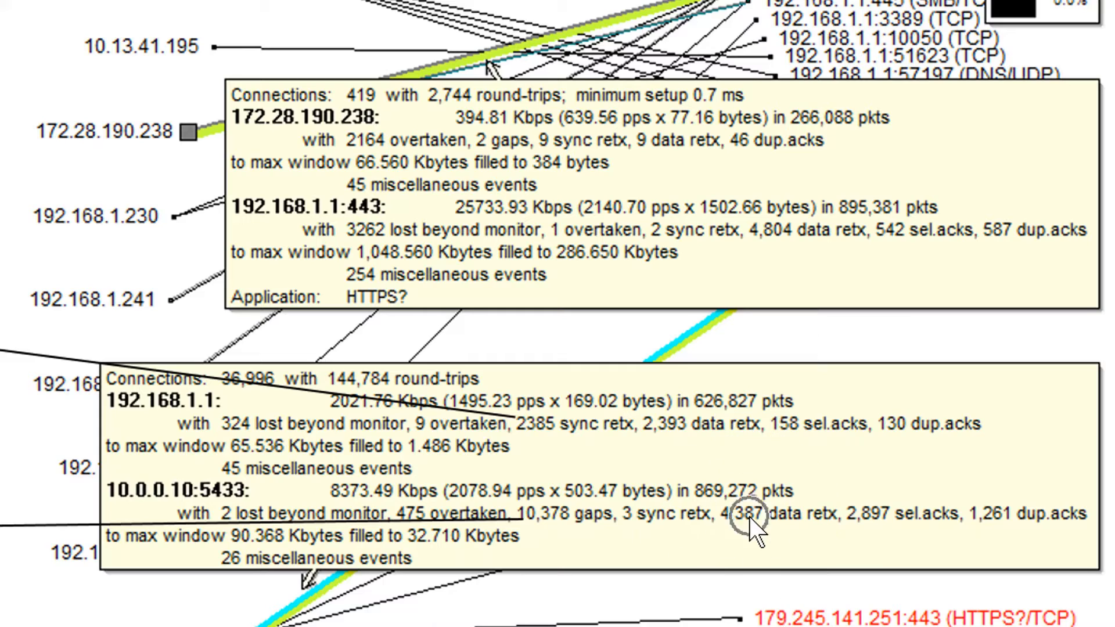
{"action": "left_click", "coordinate": [897, 514]}
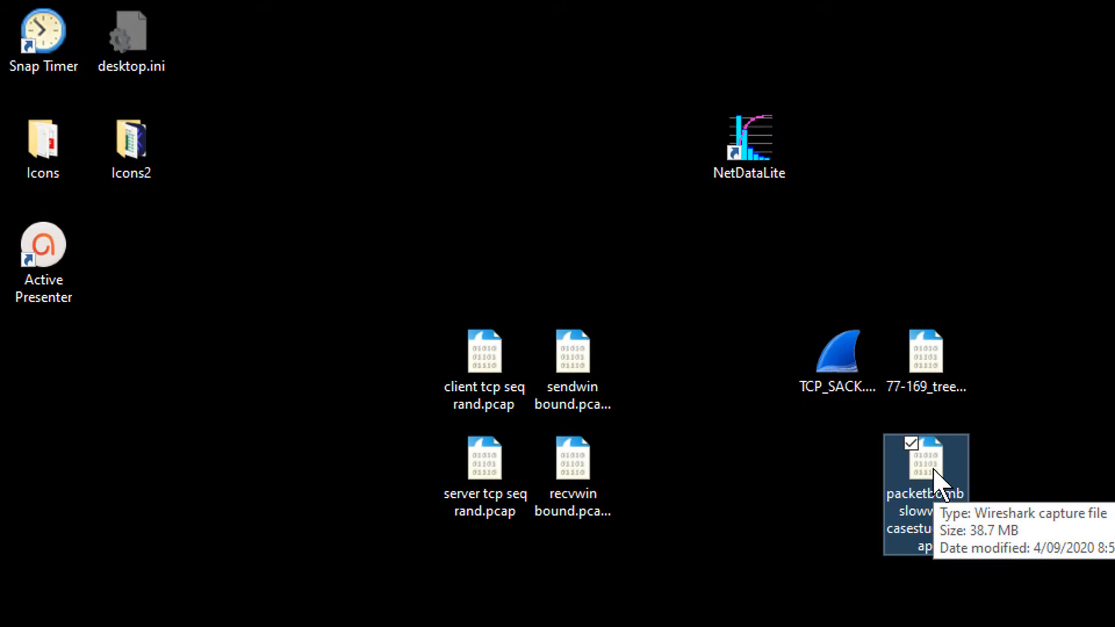
- Load the packetbomb slowweb casestudy capture into NetDataLite and chart only its dialogues and their network abnormalities
{"action": "left_click_drag", "start_coordinate": [935, 467], "coordinate": [747, 144]}
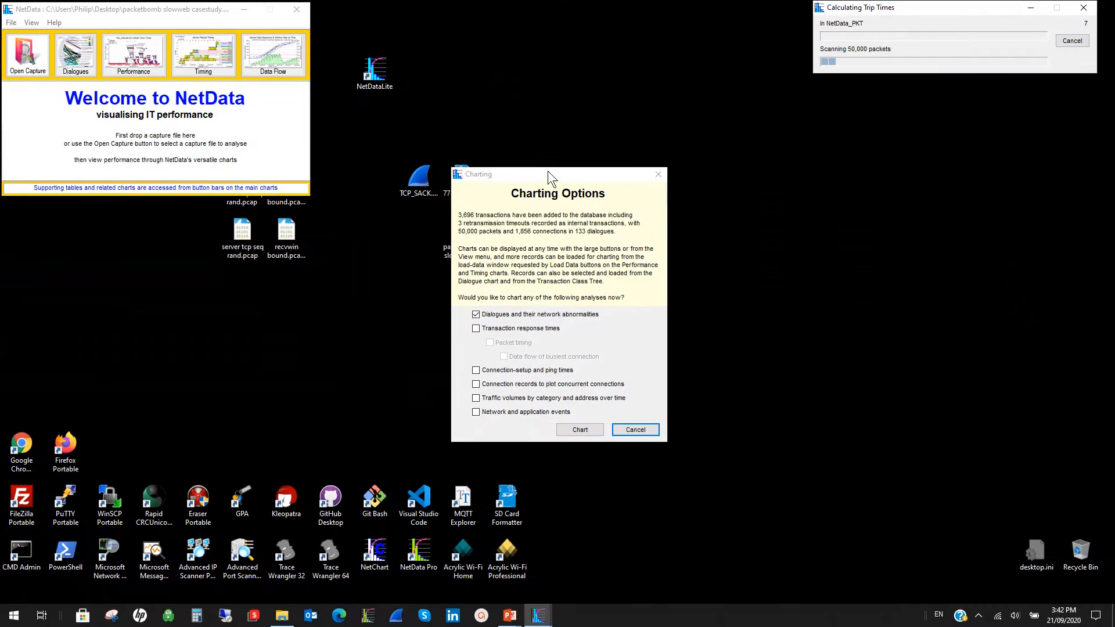
{"action": "left_click_drag", "start_coordinate": [548, 172], "coordinate": [544, 125]}
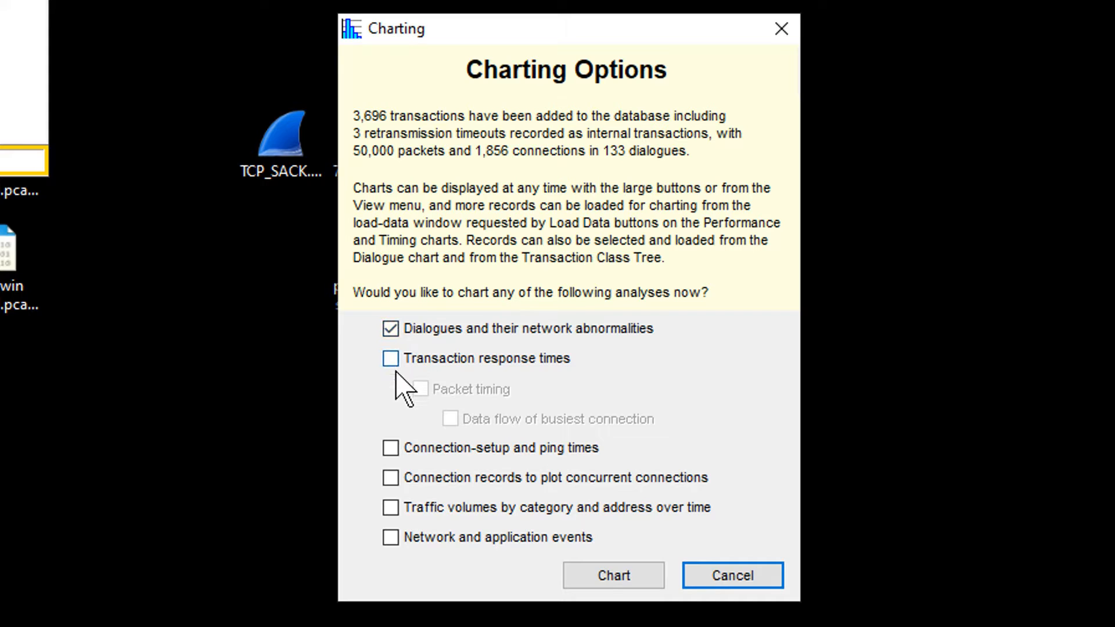
{"action": "left_click", "coordinate": [395, 538]}
{"action": "left_click", "coordinate": [393, 509]}
{"action": "left_click", "coordinate": [392, 509]}
{"action": "left_click", "coordinate": [391, 538]}
{"action": "left_click", "coordinate": [634, 584]}
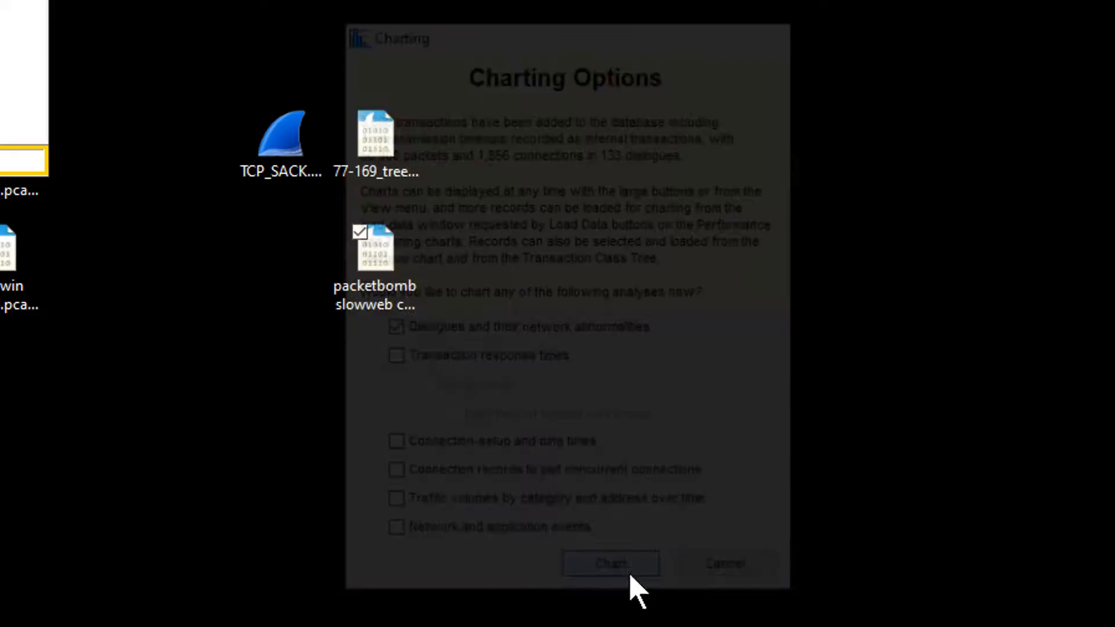
{"action": "left_click_drag", "start_coordinate": [345, 11], "coordinate": [533, 18]}
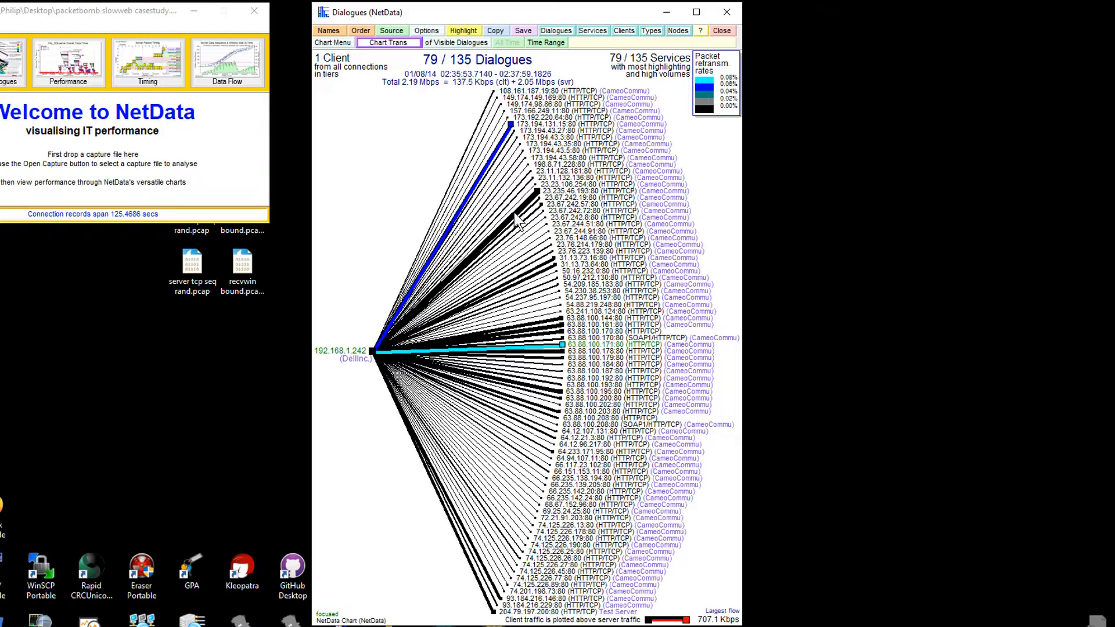
- Inspect the connection details of the dialogues with 173.194.131.15:80 and 63.88.100.171:80 and of the service 63.88.100.195:80
{"action": "mouse_move", "coordinate": [494, 167]}
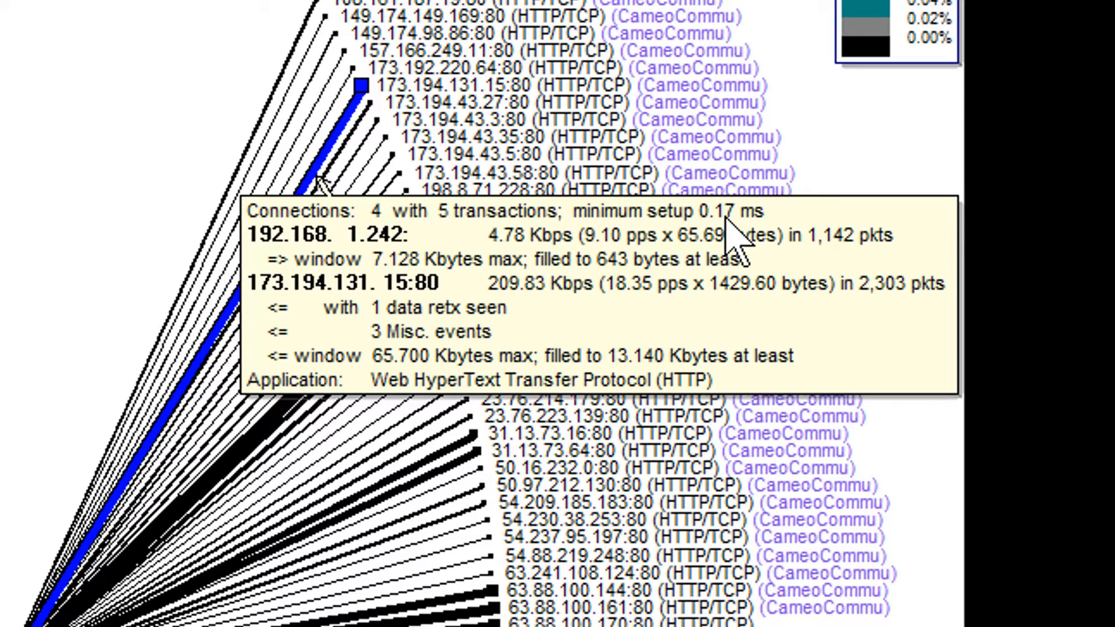
{"action": "mouse_move", "coordinate": [485, 490]}
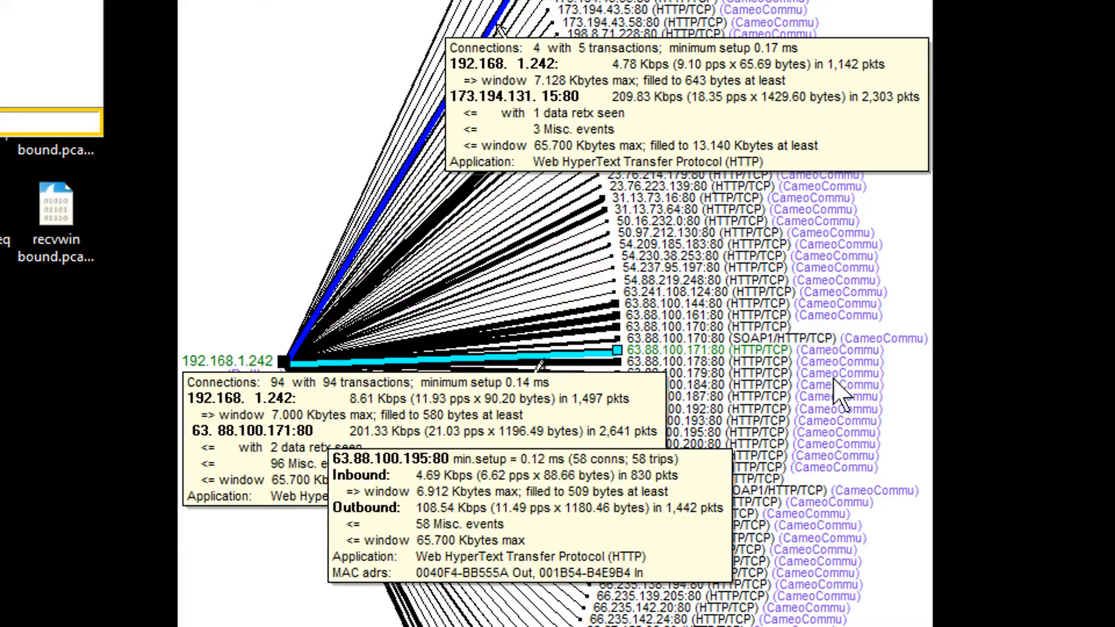
{"action": "mouse_move", "coordinate": [709, 348]}
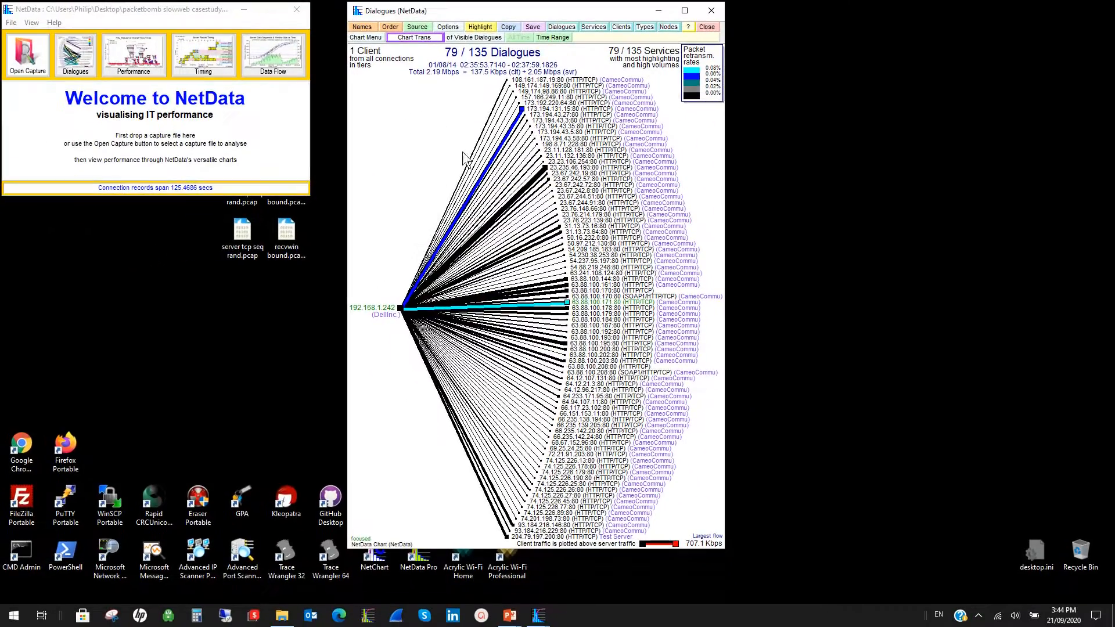
{"action": "mouse_move", "coordinate": [526, 187]}
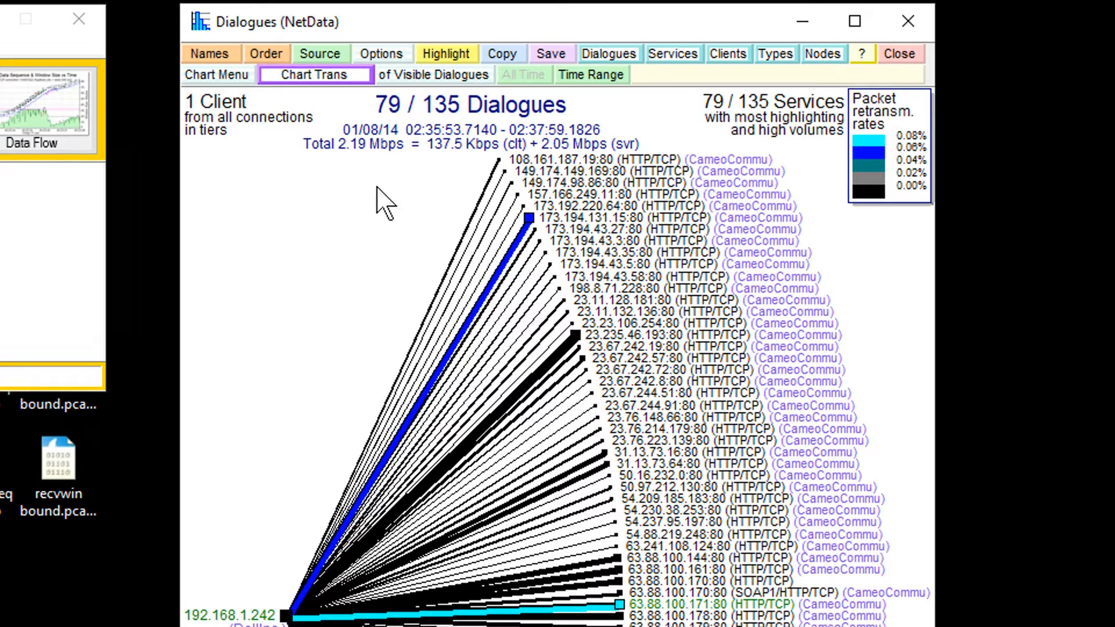
- Highlight the dialogues by TCP Used Bandwidth and switch the highlighting back to Data Retransmission
{"action": "left_click", "coordinate": [453, 54]}
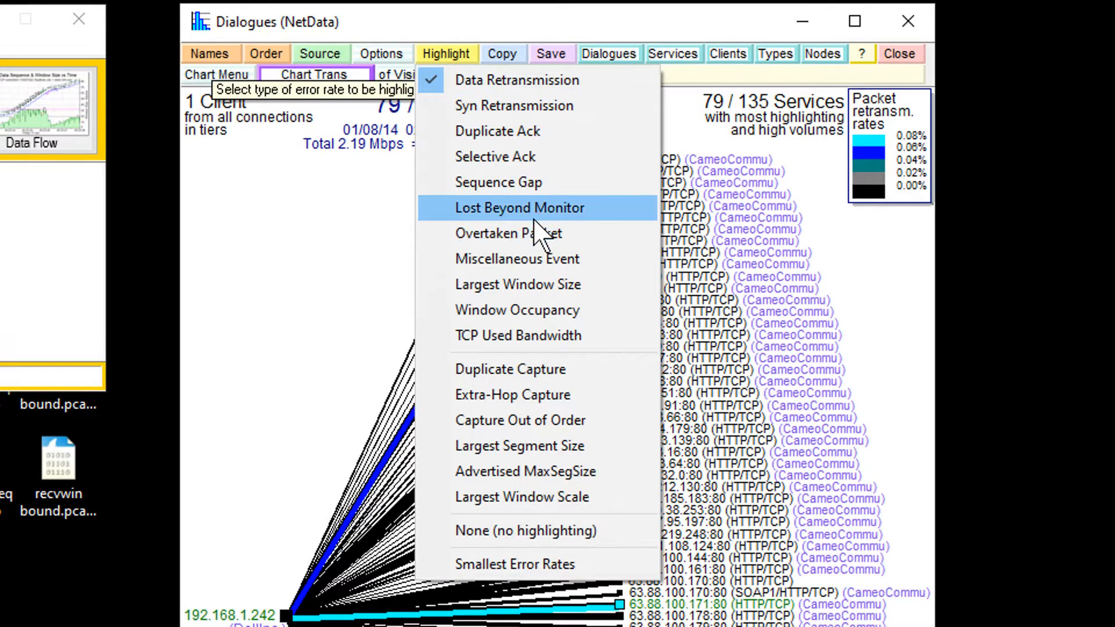
{"action": "left_click", "coordinate": [558, 336]}
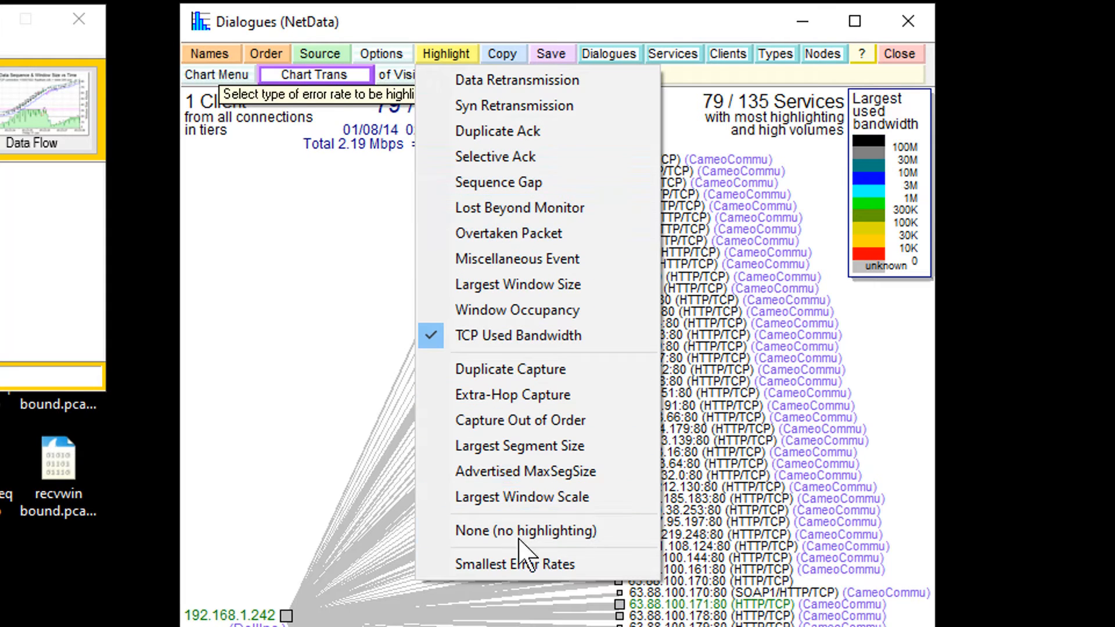
{"action": "left_click", "coordinate": [493, 81]}
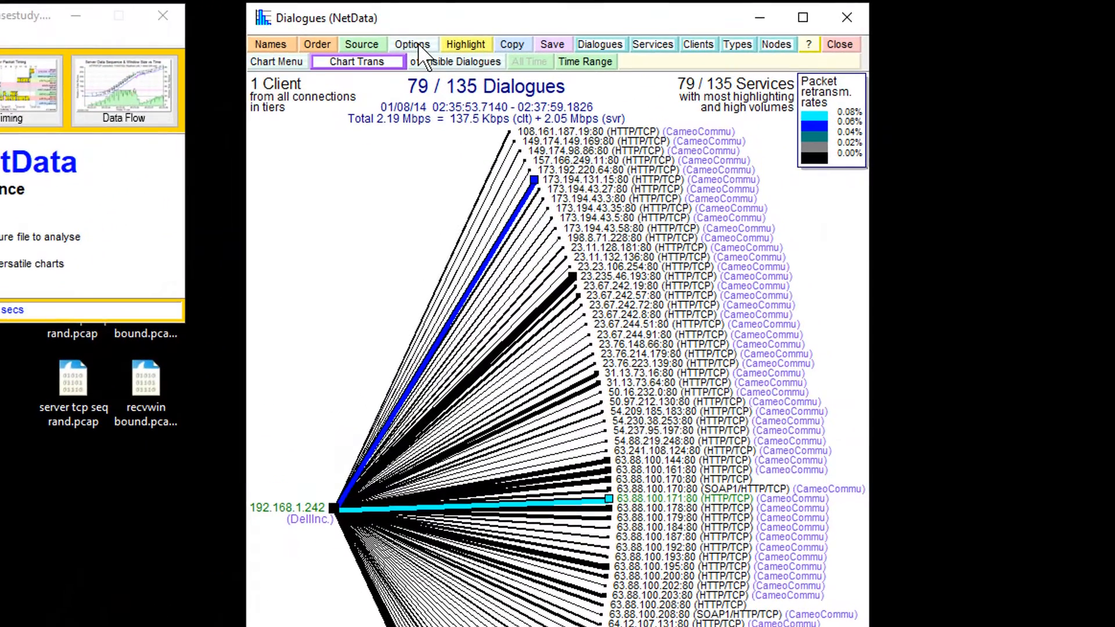
- Plot the minimum data round-trip and setup times for both clients and servers
{"action": "left_click", "coordinate": [419, 45]}
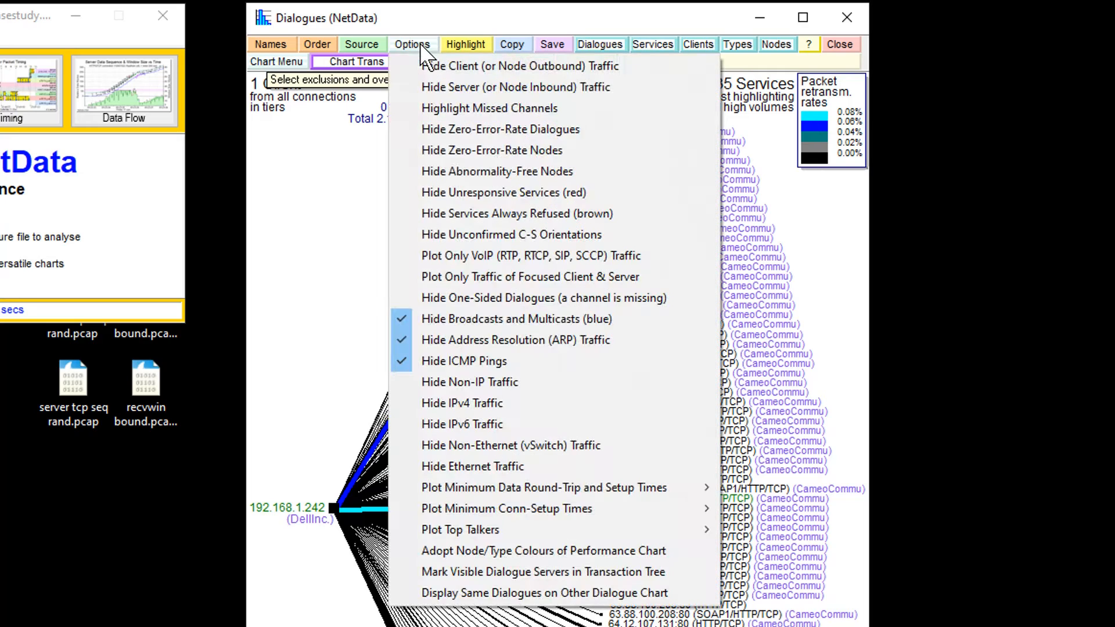
{"action": "mouse_move", "coordinate": [549, 492]}
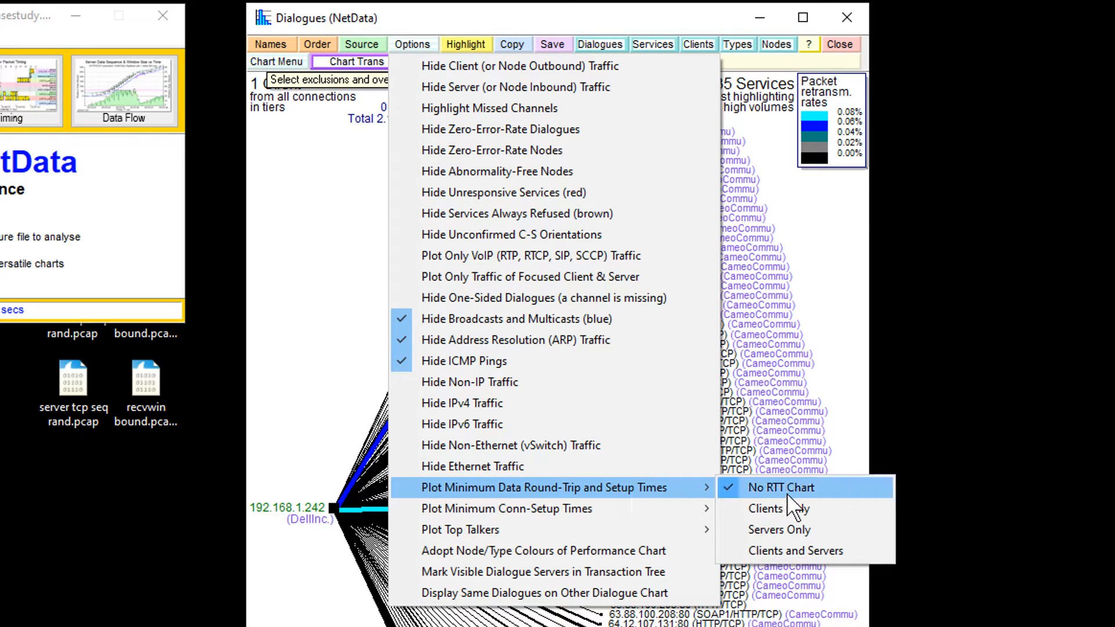
{"action": "left_click", "coordinate": [776, 552]}
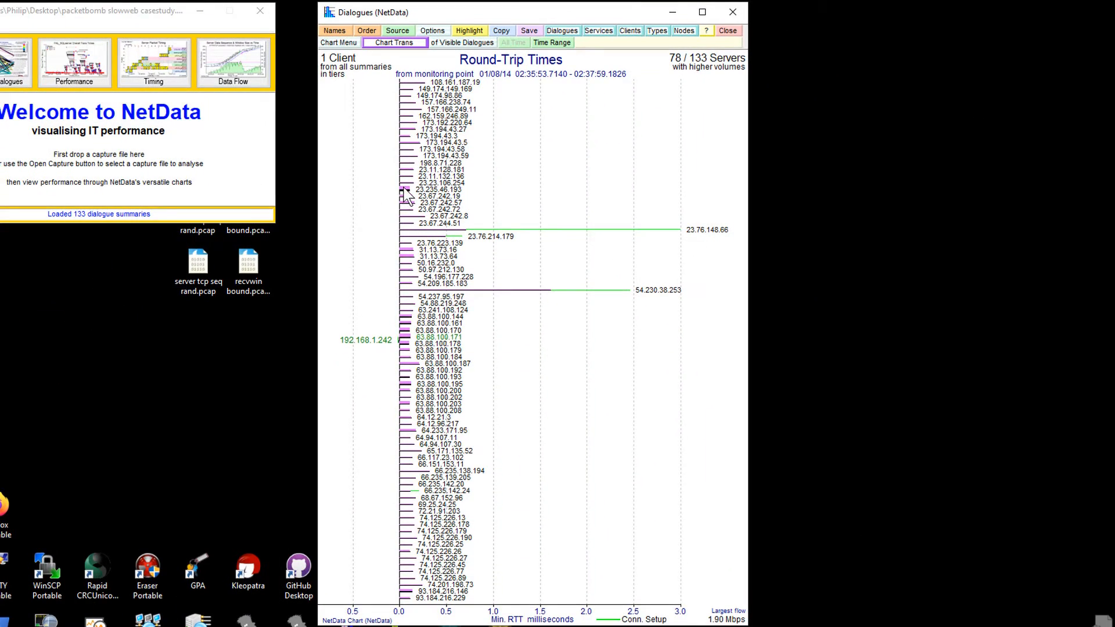
- Inspect the round-trip details of servers 23.235.46.193 and 63.88.100.170 and the servers with the longest setup bars
{"action": "mouse_move", "coordinate": [407, 194]}
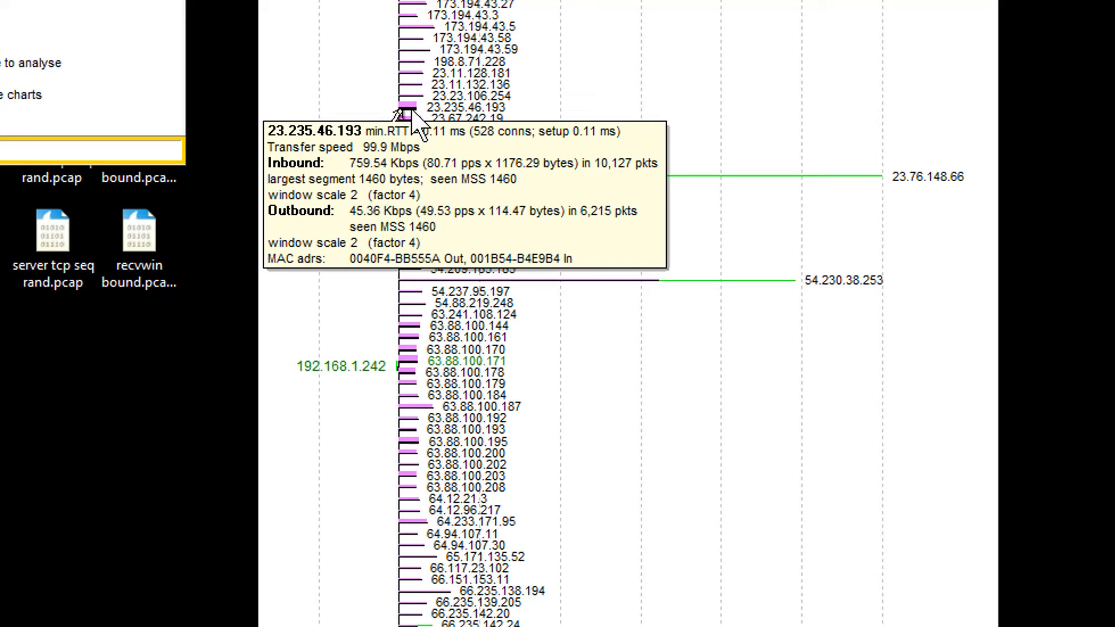
{"action": "left_click", "coordinate": [405, 350]}
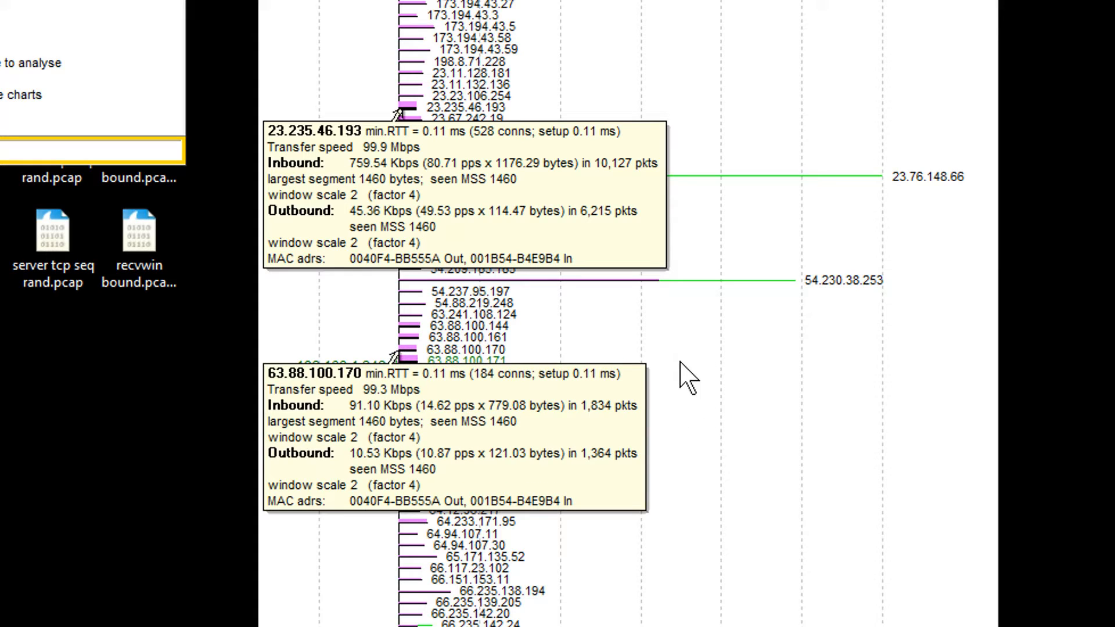
{"action": "left_click", "coordinate": [712, 352]}
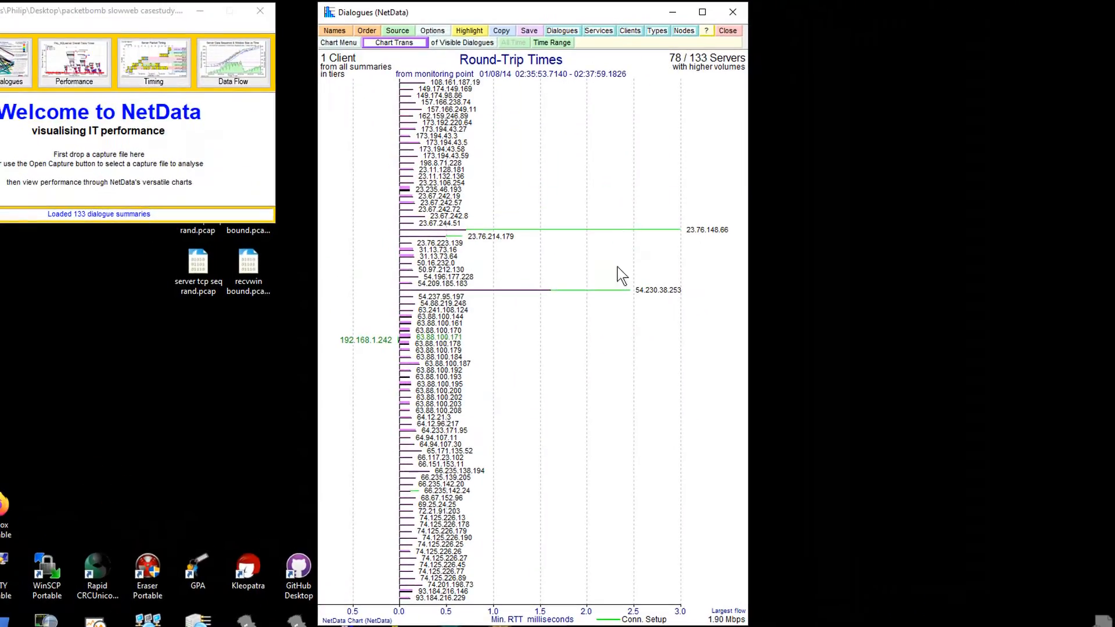
{"action": "mouse_move", "coordinate": [593, 229]}
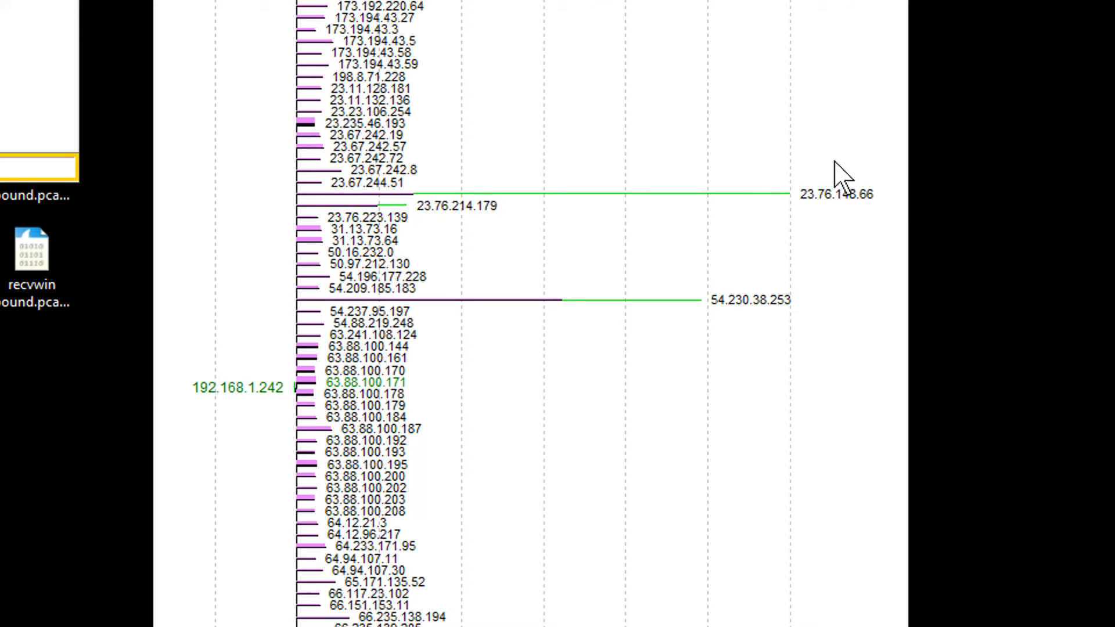
- Turn off the round-trip time chart with No RTT Chart to return to the dialogue view
{"action": "left_click", "coordinate": [432, 30]}
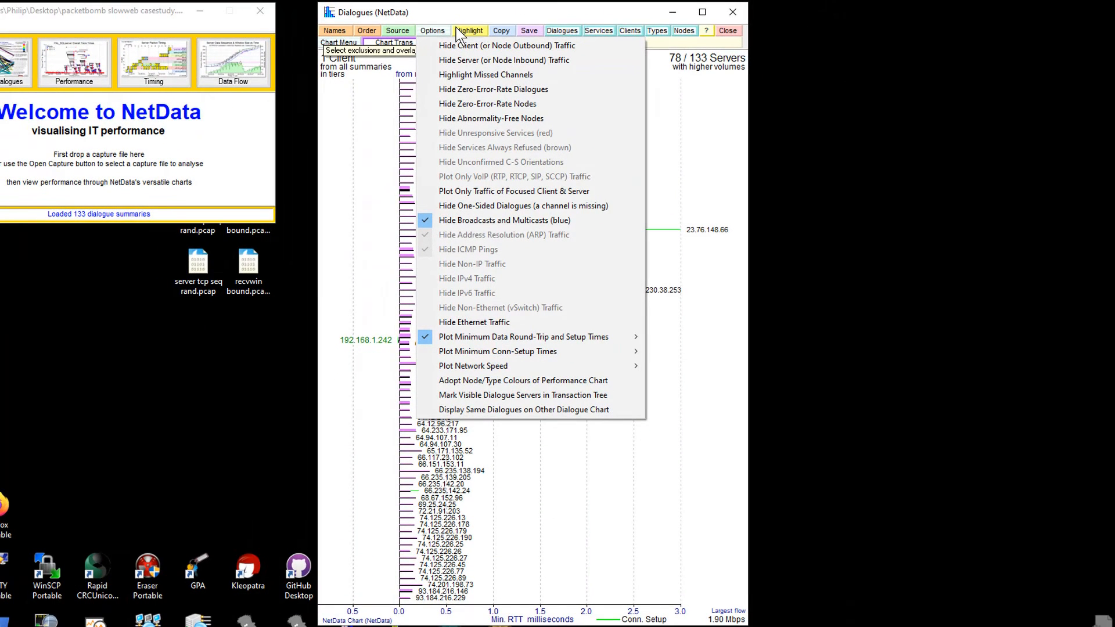
{"action": "mouse_move", "coordinate": [537, 340]}
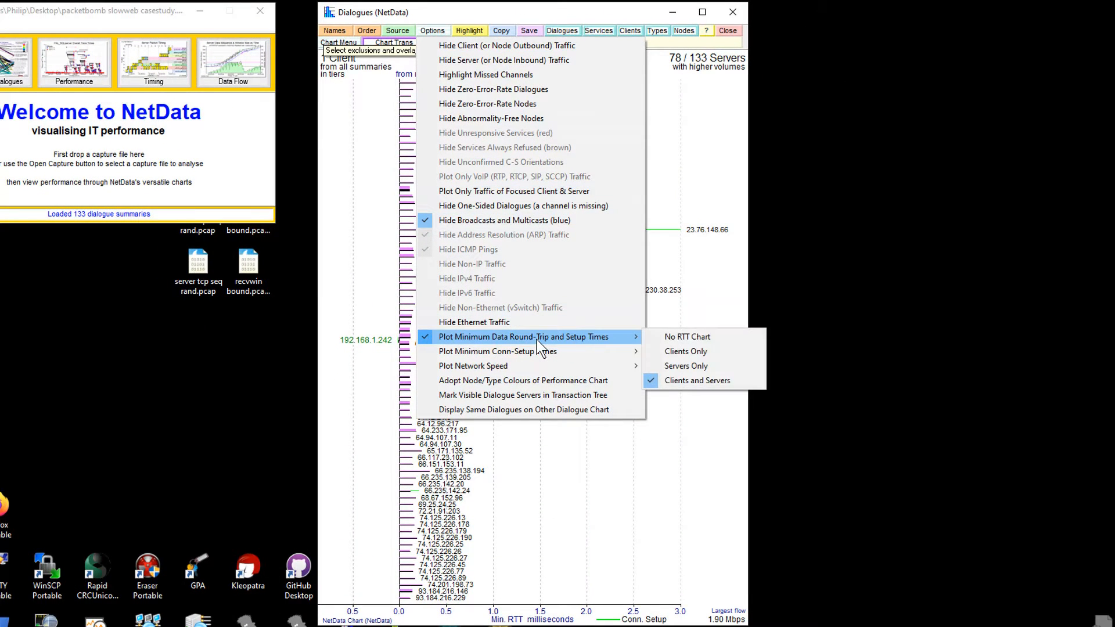
{"action": "left_click", "coordinate": [683, 340]}
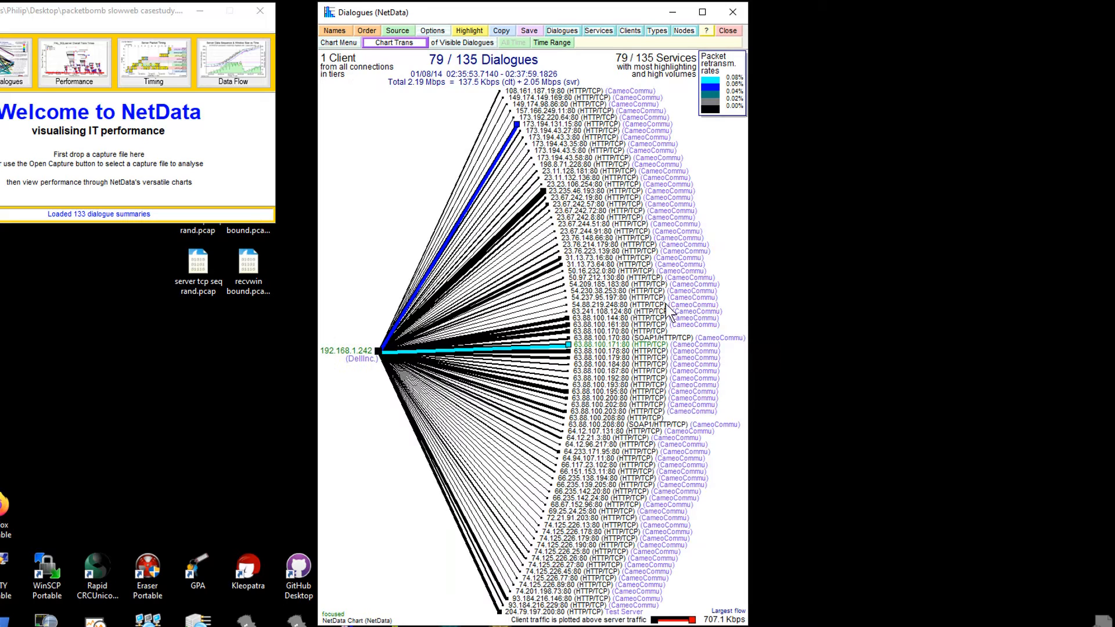
{"action": "left_click", "coordinate": [433, 30]}
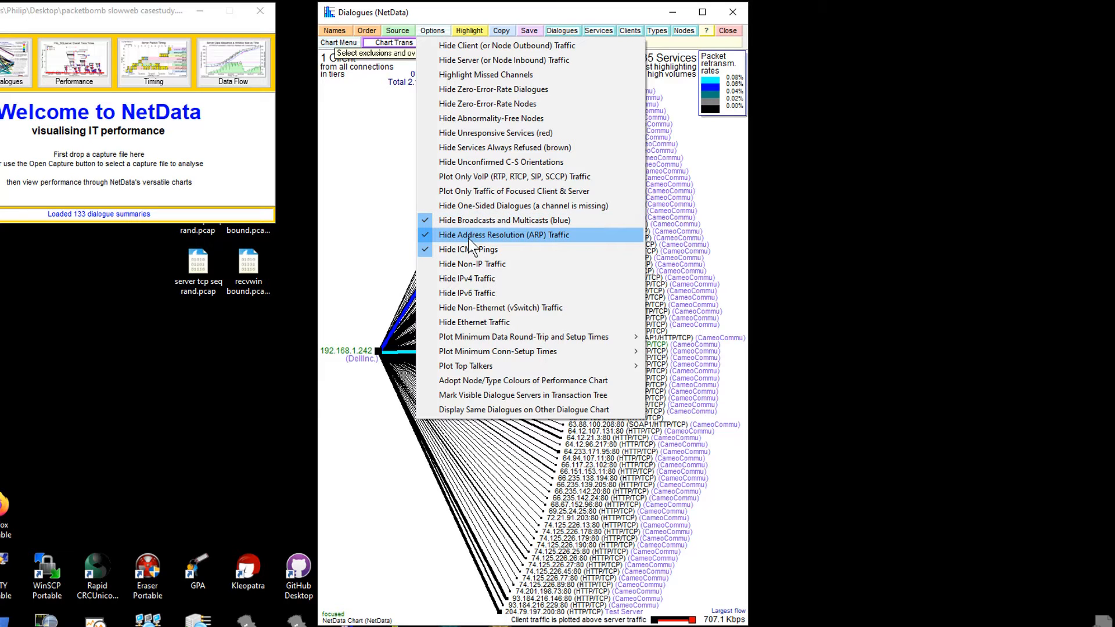
{"action": "left_click", "coordinate": [555, 10]}
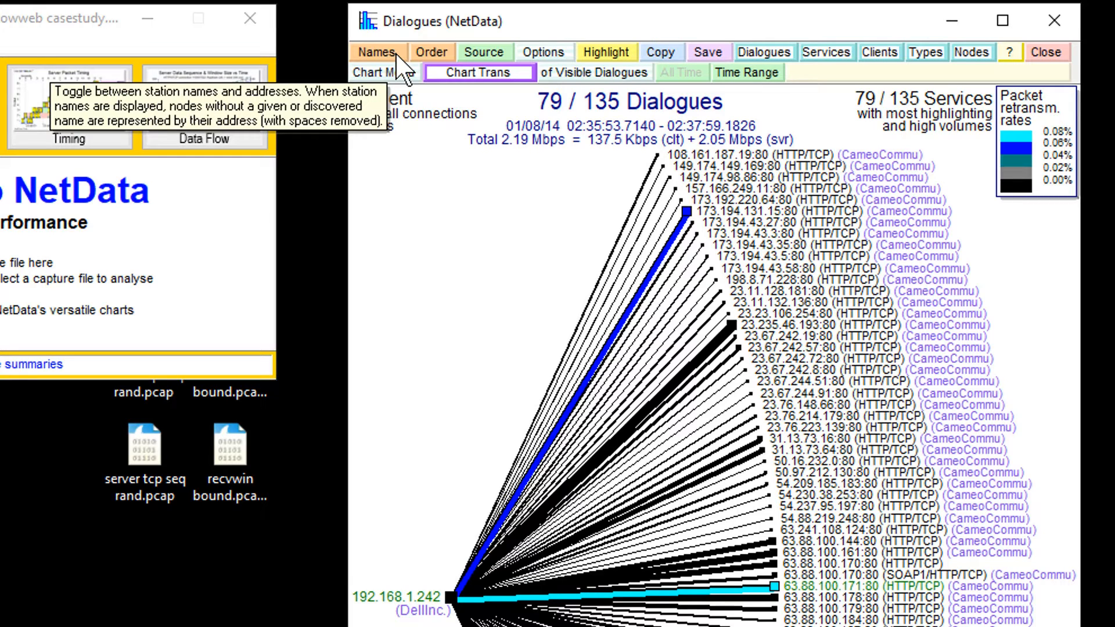
- Sort the stations by address and restore the order in tiers by name or volume
{"action": "left_click", "coordinate": [430, 57]}
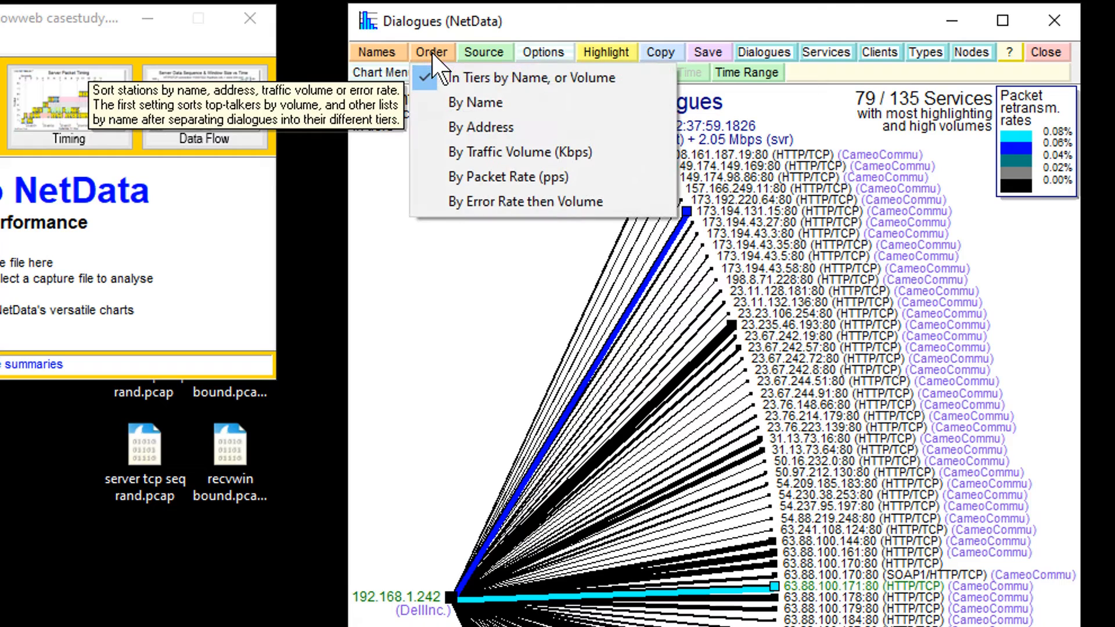
{"action": "left_click", "coordinate": [491, 139]}
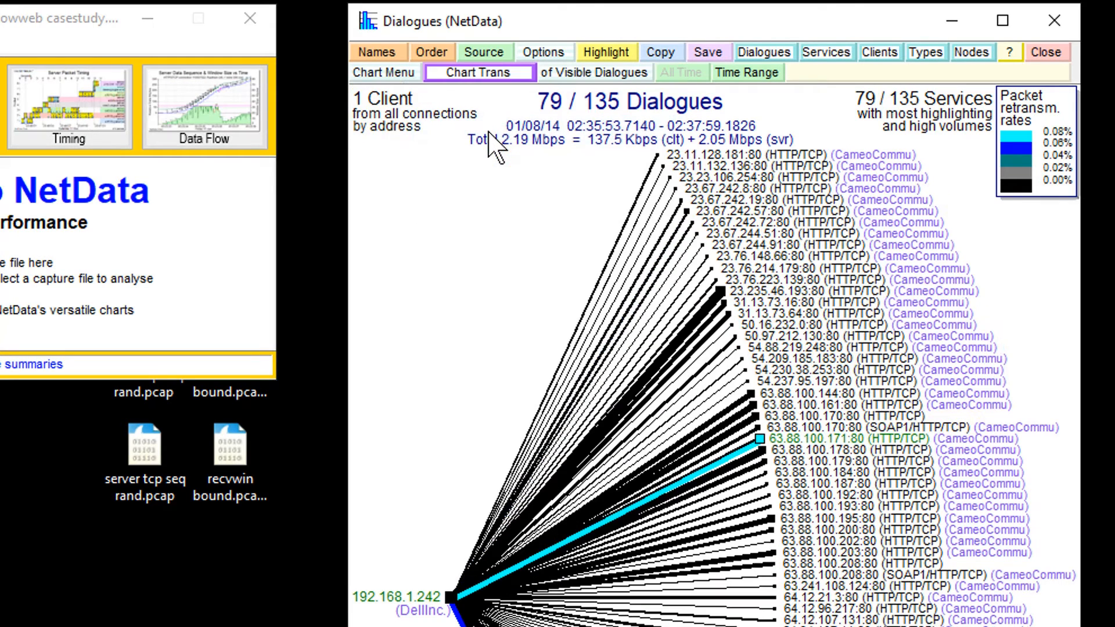
{"action": "left_click", "coordinate": [429, 58]}
{"action": "left_click", "coordinate": [465, 85]}
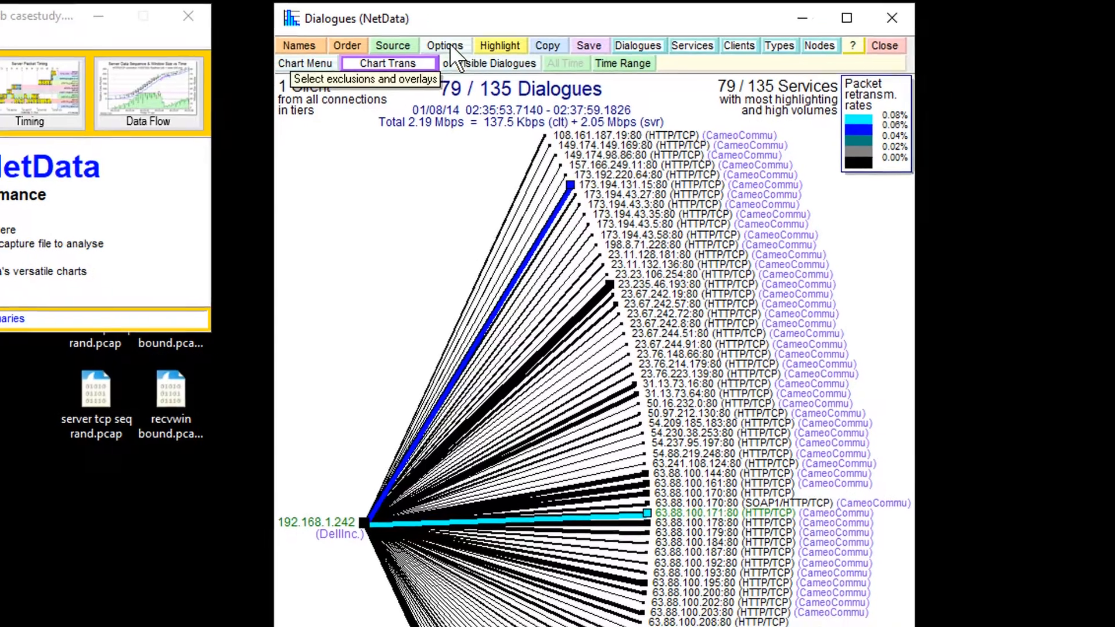
- Highlight the dialogues by Lost Beyond Monitor and return the highlighting to Data Retransmission
{"action": "left_click", "coordinate": [449, 44]}
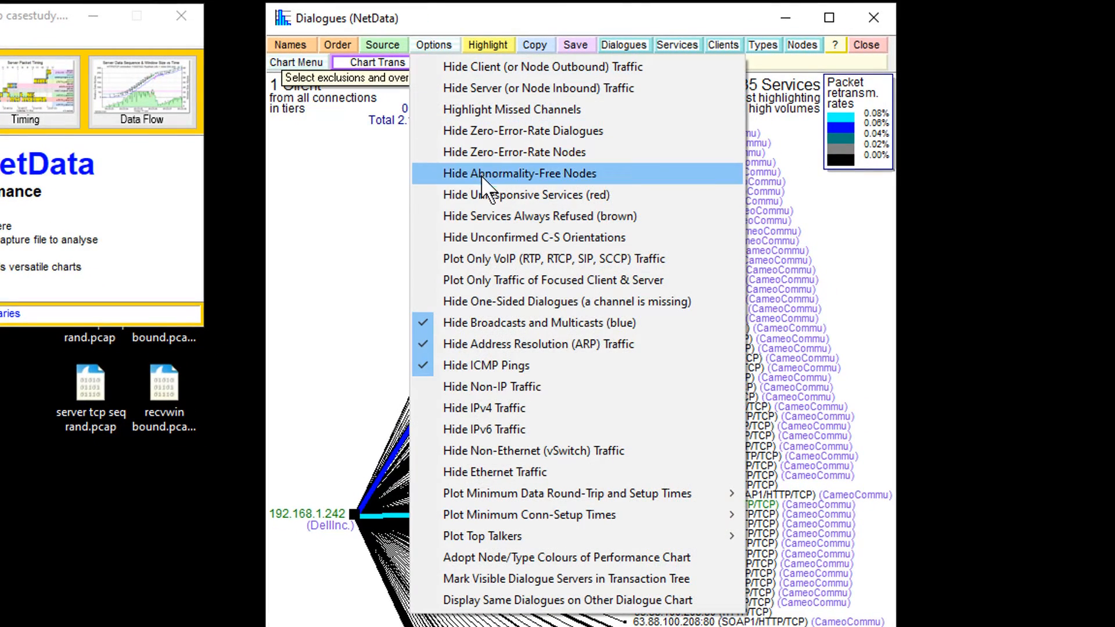
{"action": "left_click", "coordinate": [489, 43]}
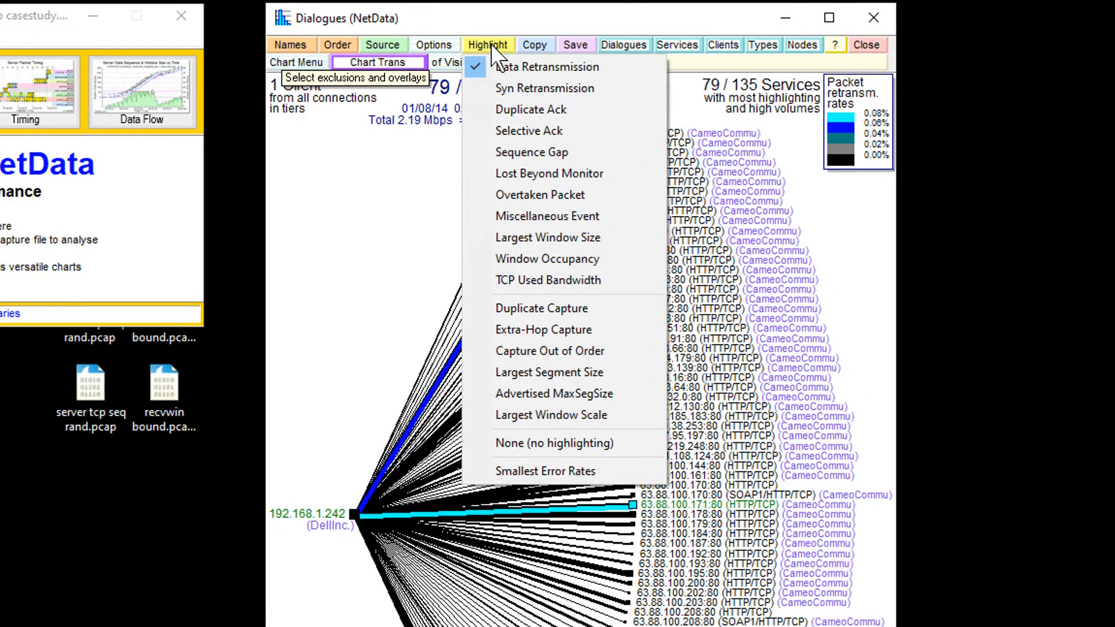
{"action": "left_click", "coordinate": [560, 177]}
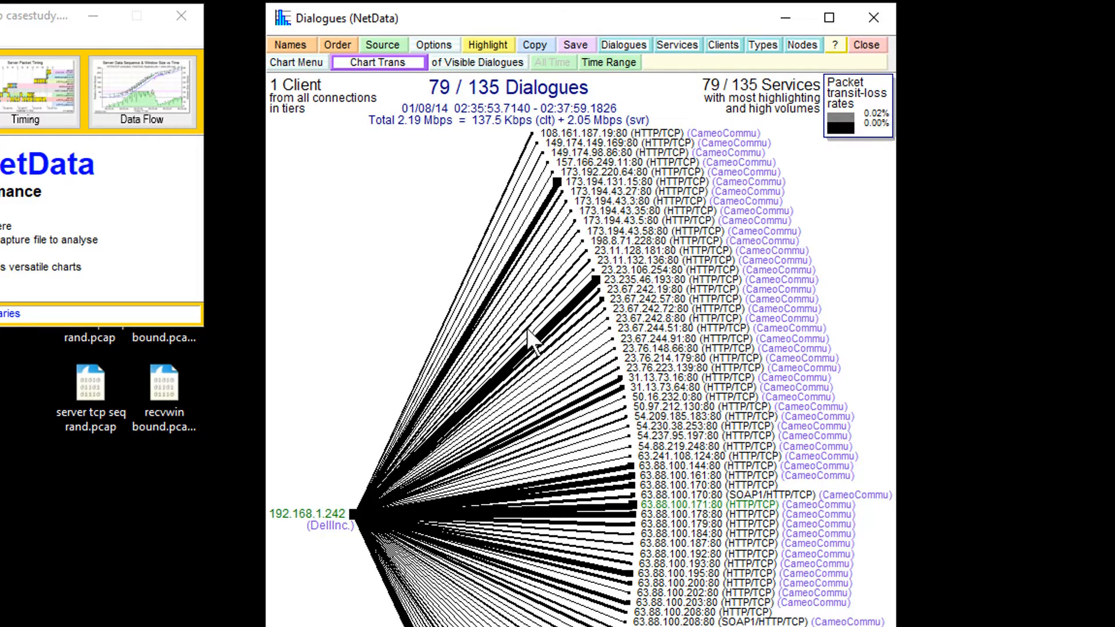
{"action": "left_click", "coordinate": [487, 45]}
{"action": "left_click", "coordinate": [511, 65]}
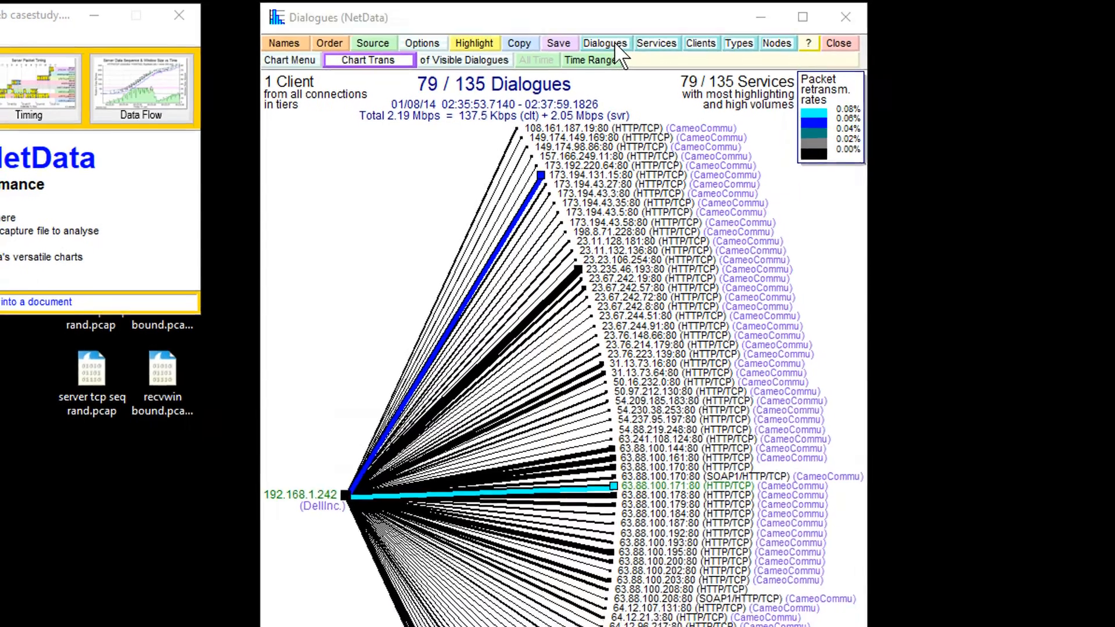
- Open the table of dialogue summaries and enlarge its window to show more rows and columns
{"action": "left_click", "coordinate": [623, 45]}
{"action": "left_click_drag", "start_coordinate": [535, 378], "coordinate": [318, 85]}
{"action": "left_click_drag", "start_coordinate": [647, 269], "coordinate": [973, 621]}
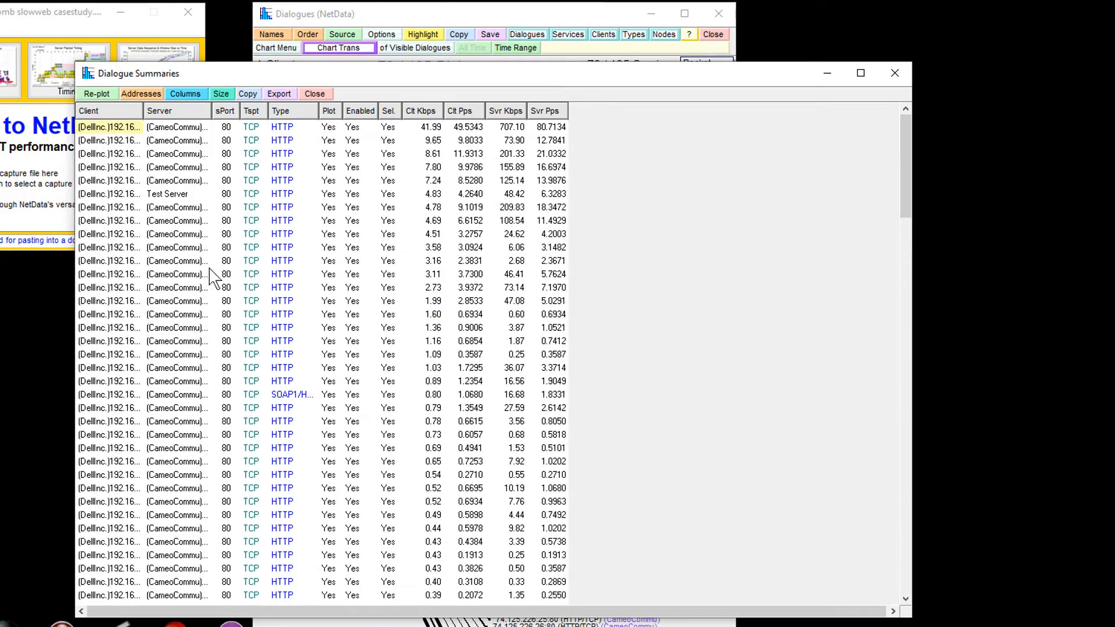
- Fit the Client and Server columns to their full addresses and add the Client Bytes column to the table
{"action": "double_click", "coordinate": [145, 111]}
{"action": "double_click", "coordinate": [235, 110]}
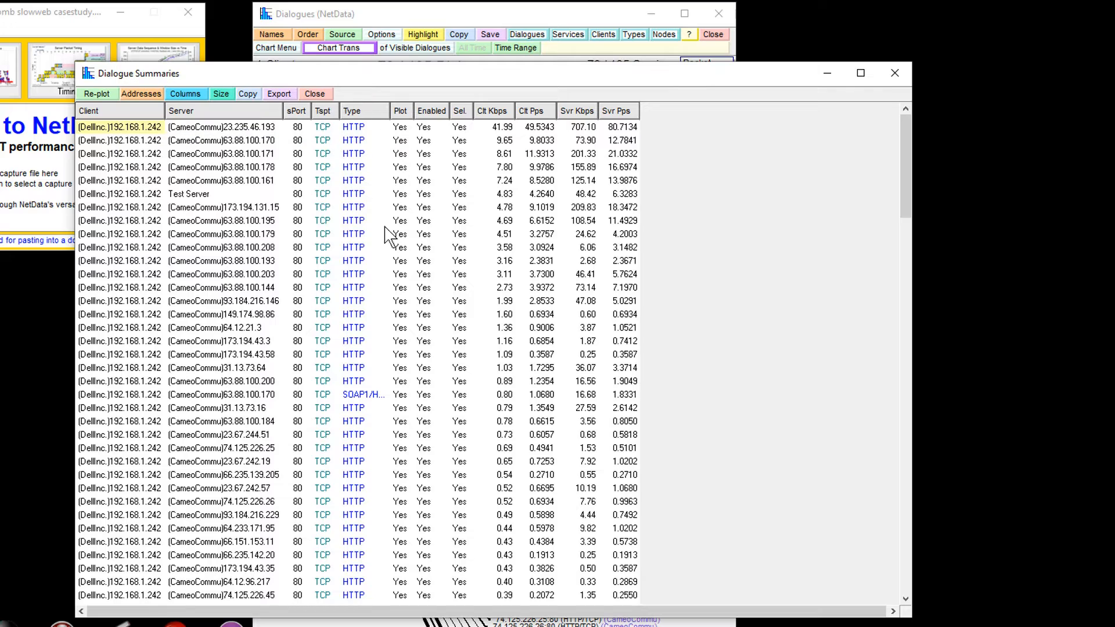
{"action": "left_click", "coordinate": [187, 94]}
{"action": "left_click", "coordinate": [241, 277]}
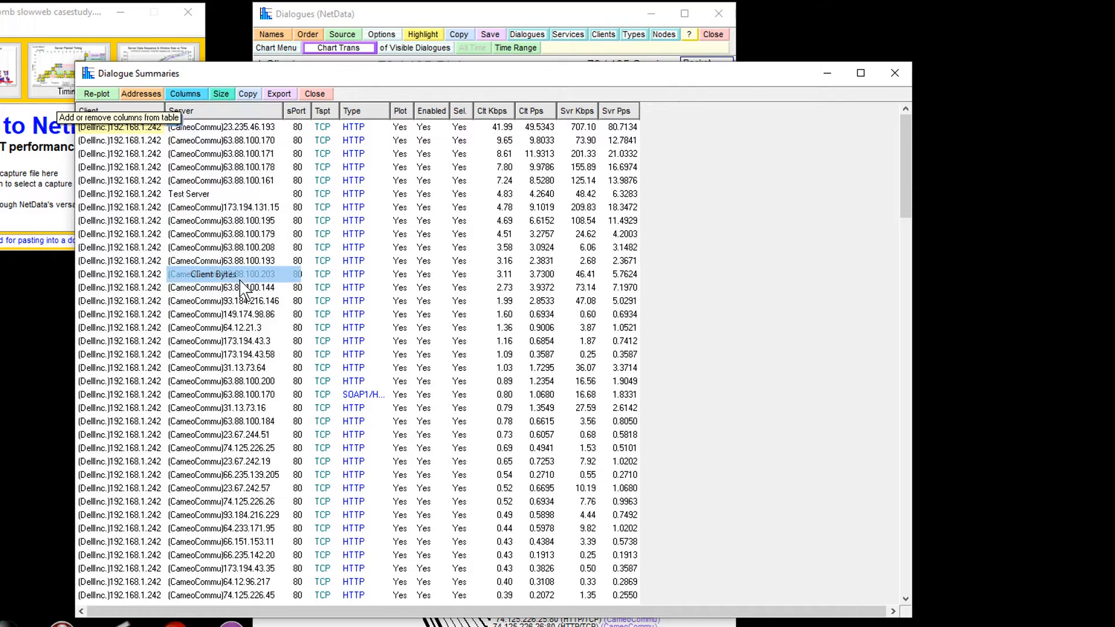
- Add the Client Frames, Server Bytes and Server Frames columns to the dialogue summaries table
{"action": "left_click", "coordinate": [241, 290]}
{"action": "left_click", "coordinate": [249, 340]}
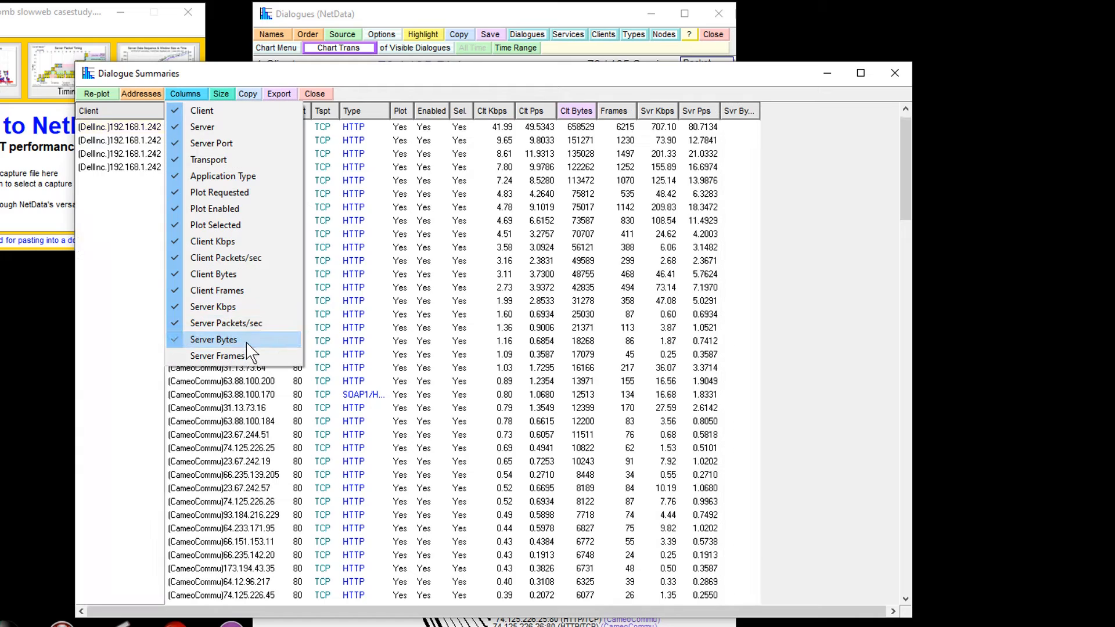
{"action": "left_click", "coordinate": [250, 356]}
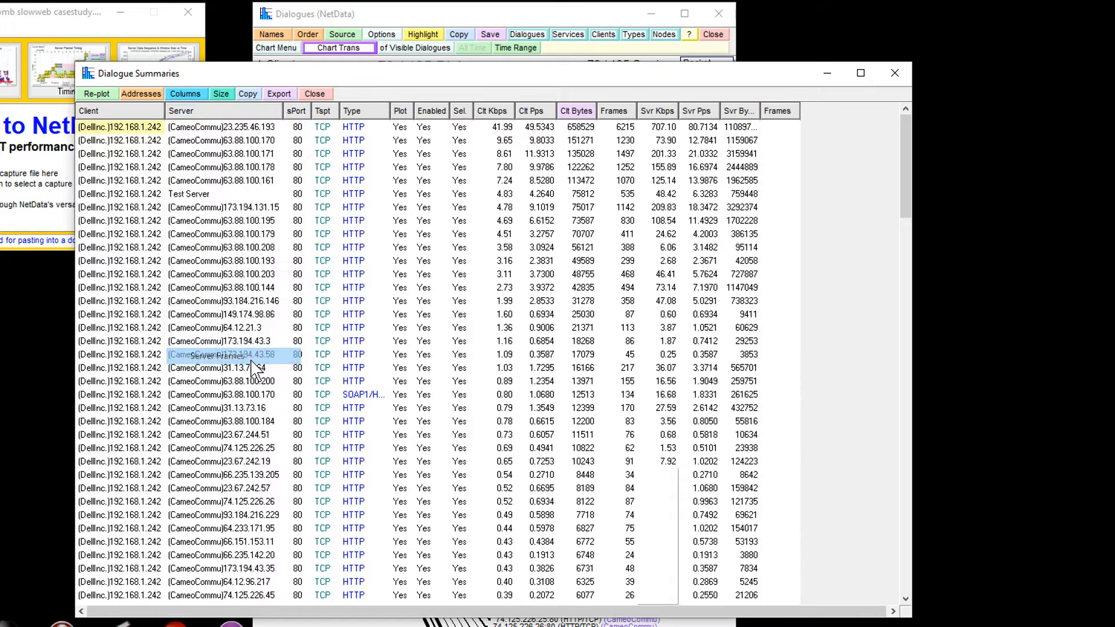
{"action": "left_click", "coordinate": [465, 77]}
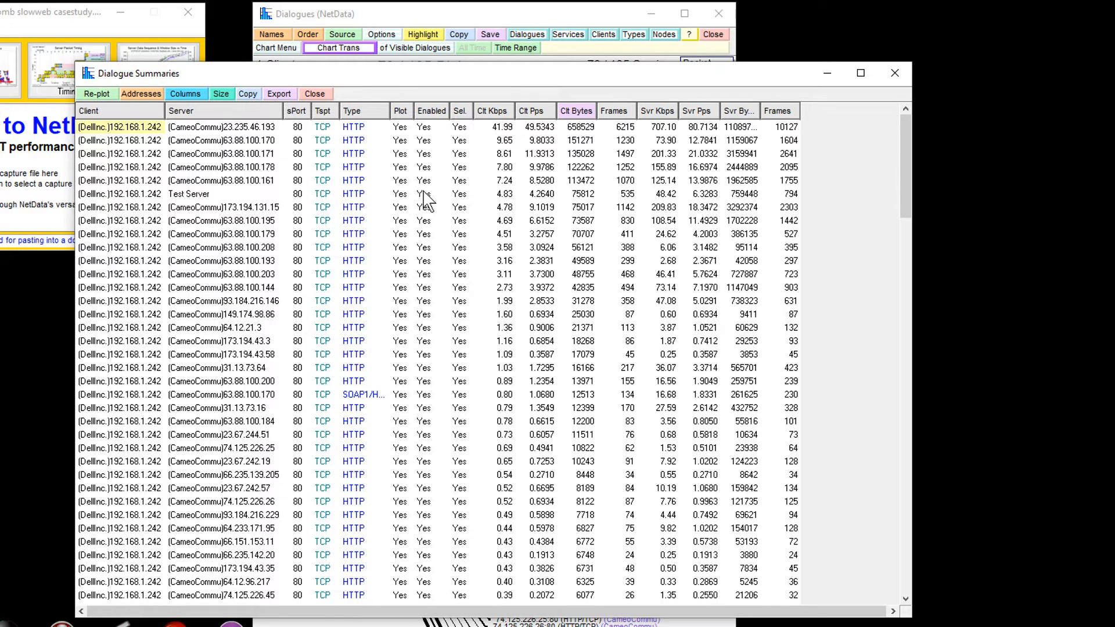
- Fit the Server Bytes column to its full values and sort the dialogues by it in descending order
{"action": "double_click", "coordinate": [762, 111]}
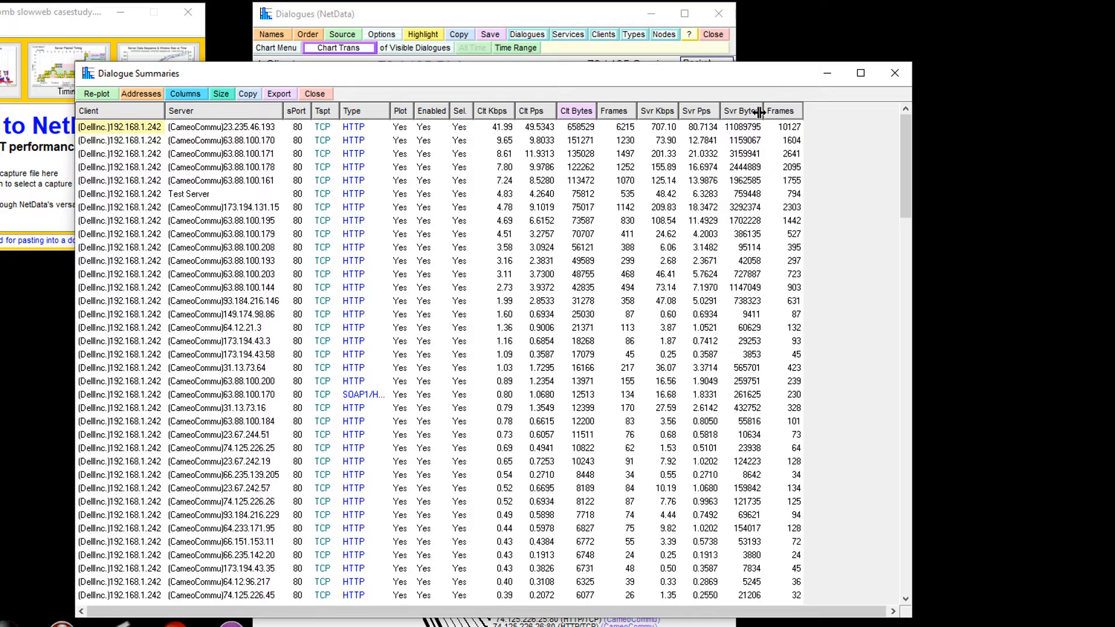
{"action": "left_click", "coordinate": [749, 116]}
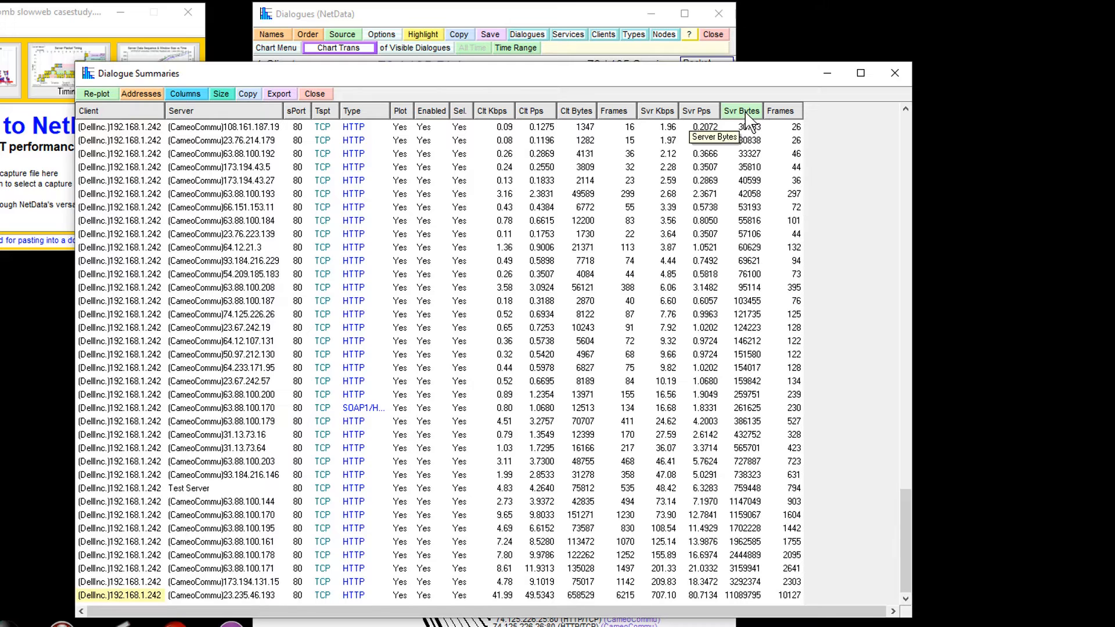
{"action": "left_click", "coordinate": [749, 116]}
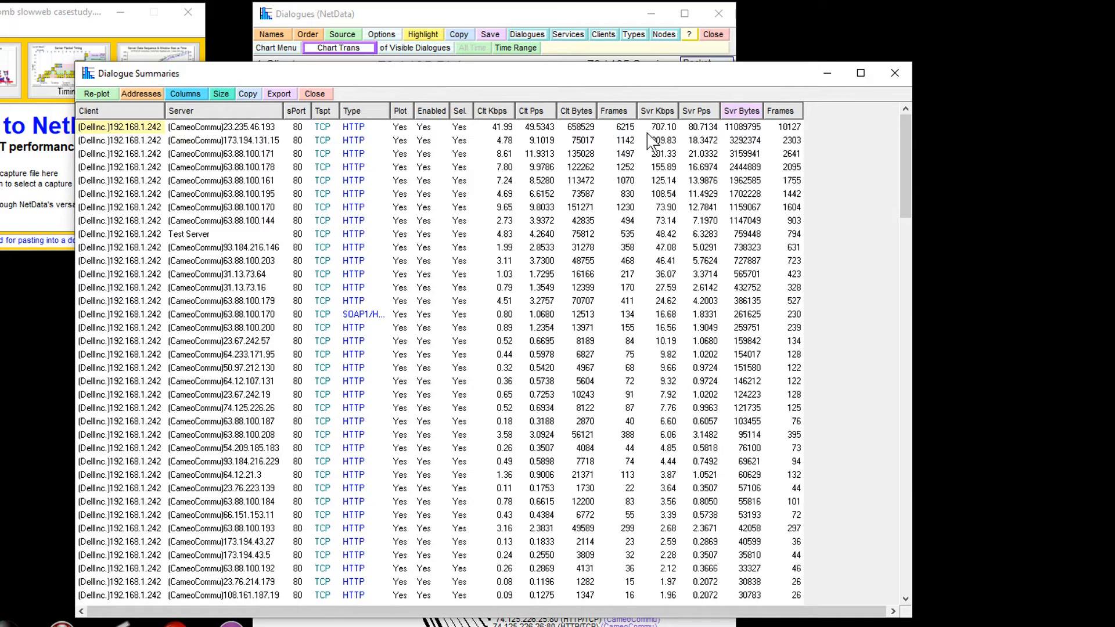
- Focus on the server with the most server bytes, 23.235.46.193, and close the dialogue summaries
{"action": "left_click", "coordinate": [217, 128]}
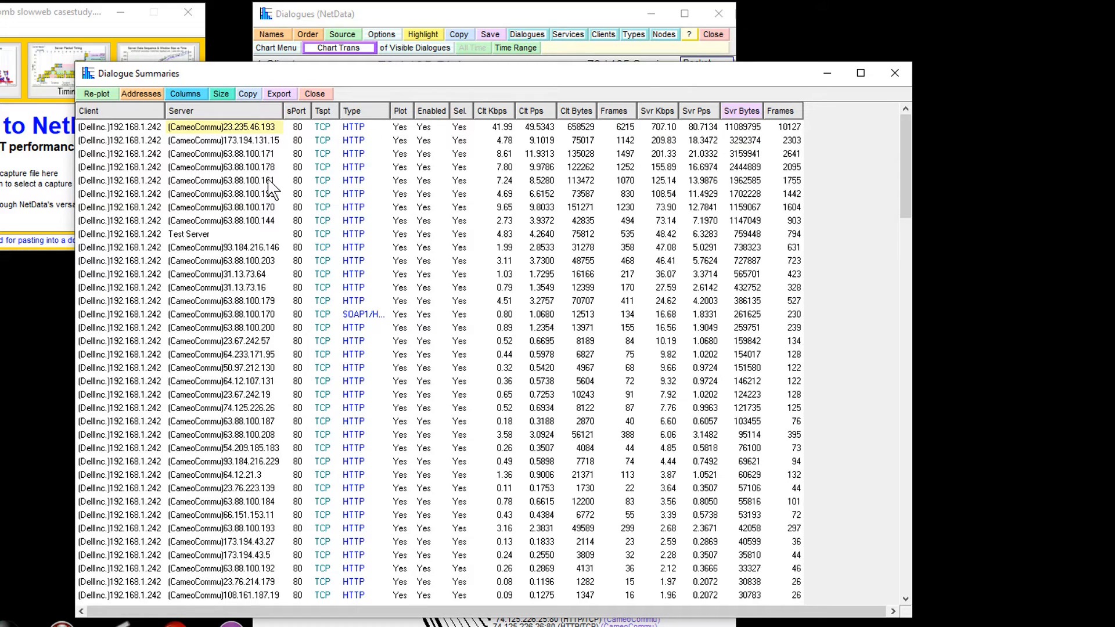
{"action": "right_click", "coordinate": [136, 129]}
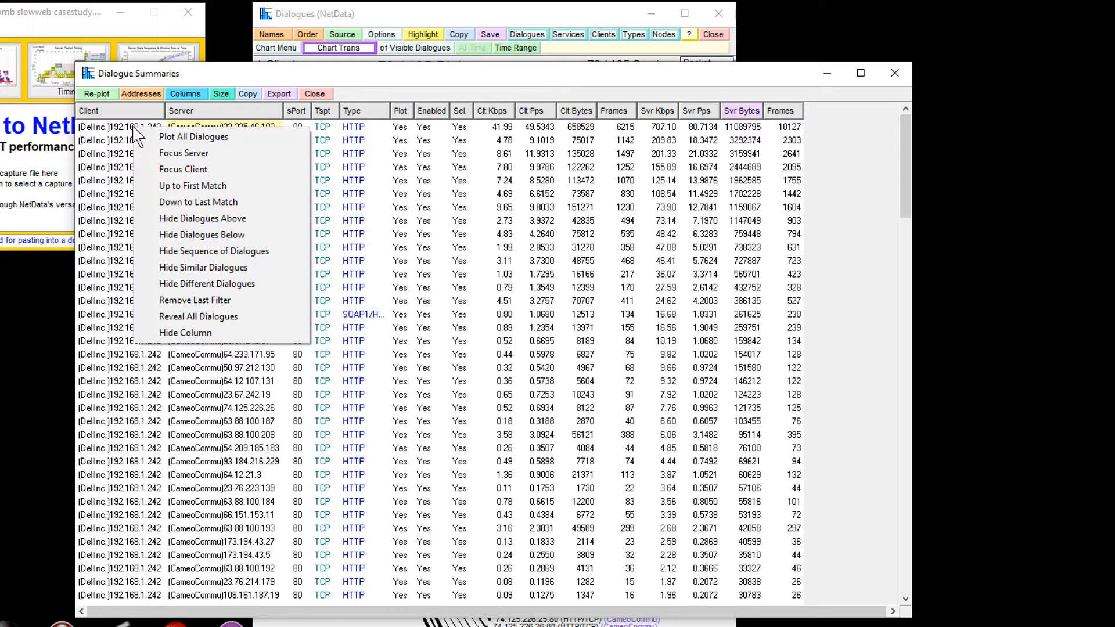
{"action": "left_click", "coordinate": [187, 157]}
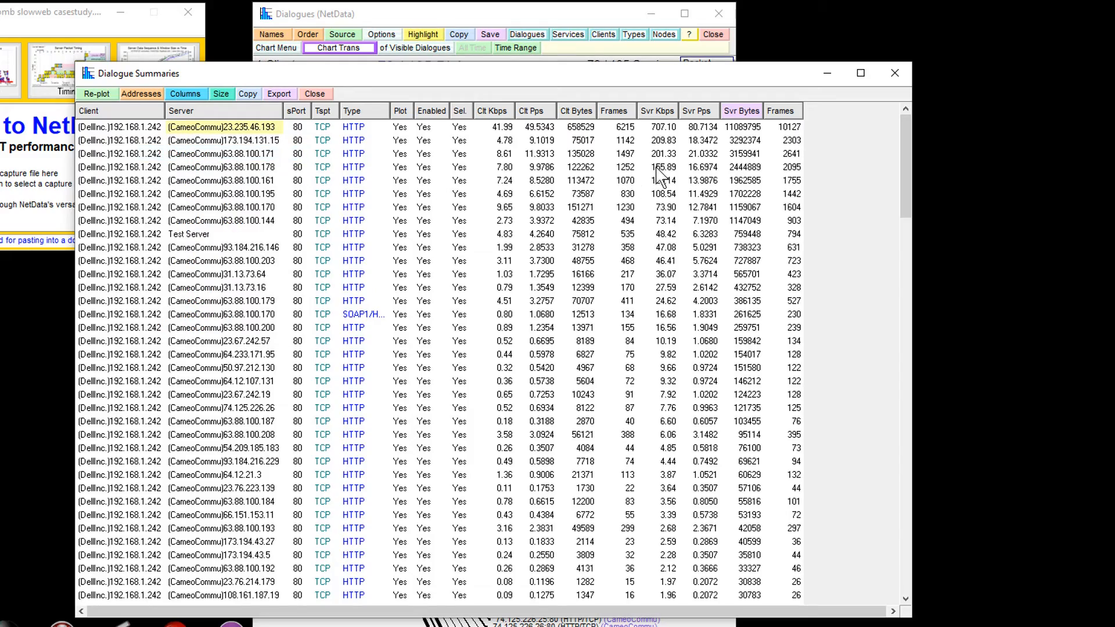
{"action": "left_click", "coordinate": [895, 73]}
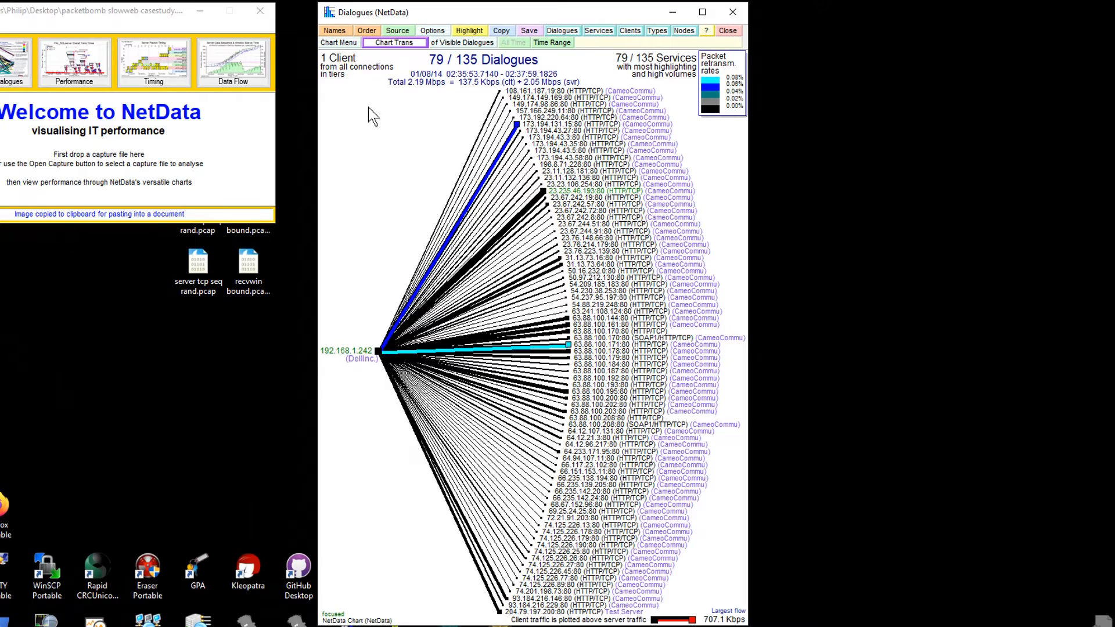
- Set the alternate transaction class for chart data to all higher-level classes
{"action": "left_click", "coordinate": [339, 42]}
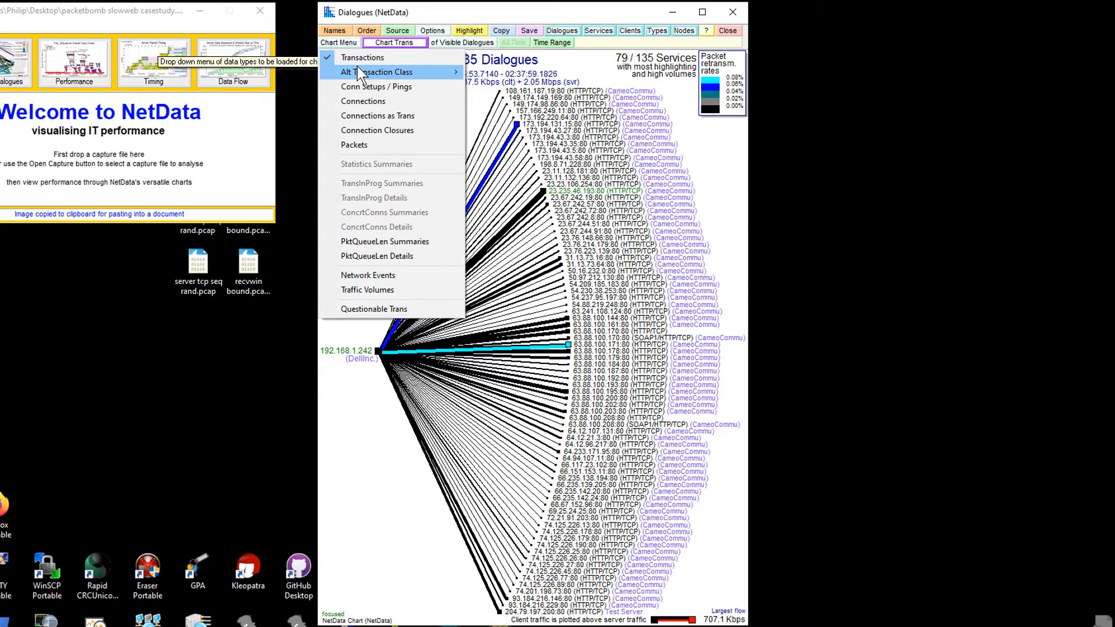
{"action": "mouse_move", "coordinate": [359, 75]}
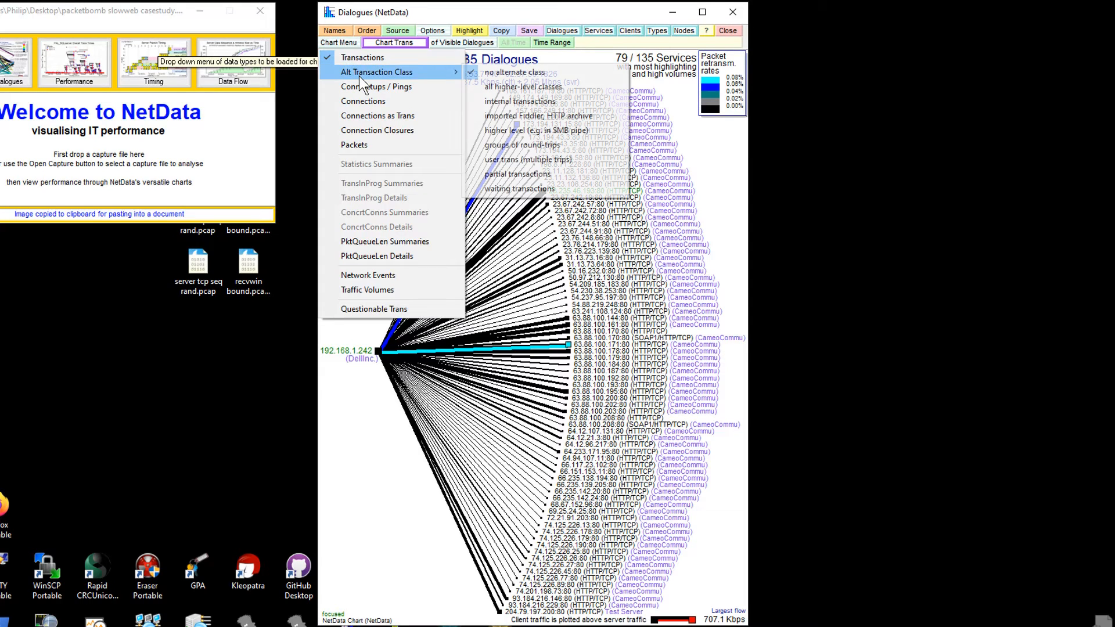
{"action": "left_click", "coordinate": [528, 88]}
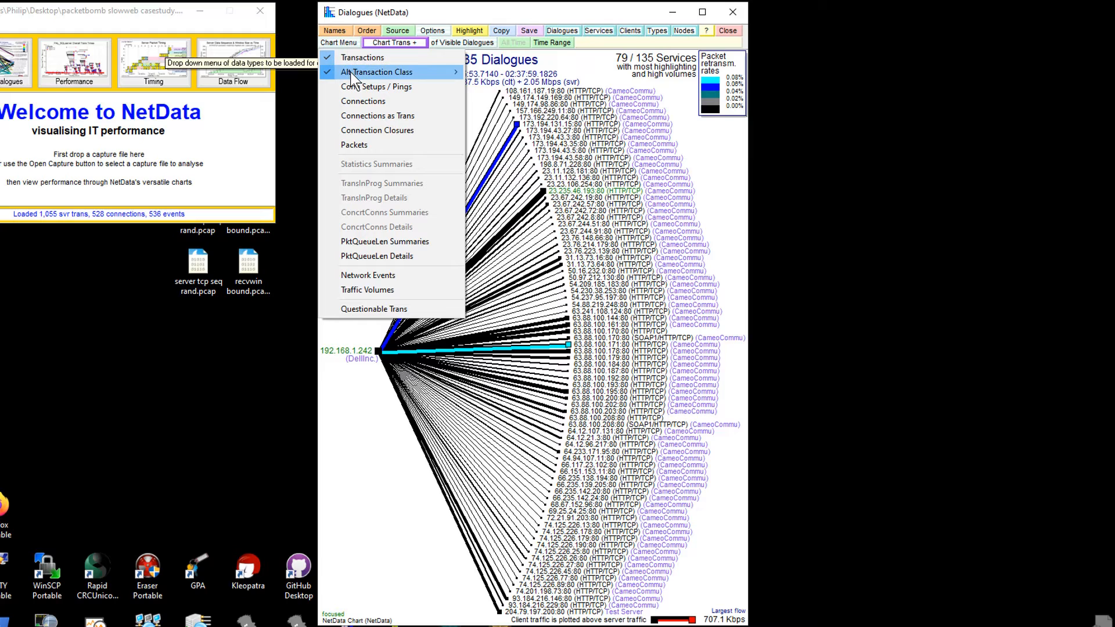
{"action": "left_click", "coordinate": [526, 14]}
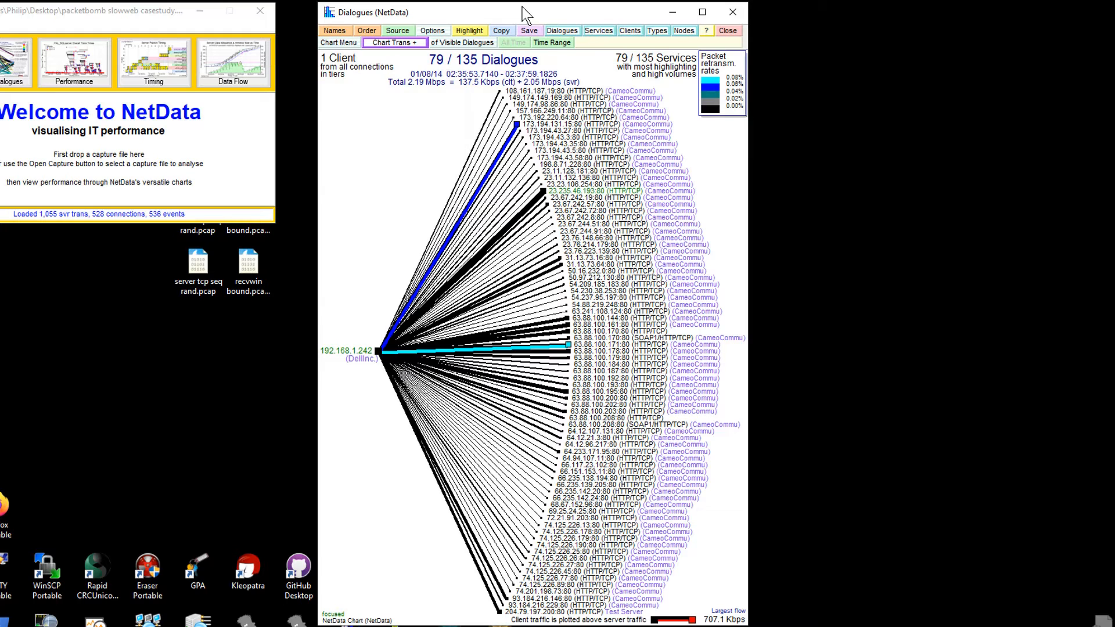
- Add connection requests and pings, connections and network events to the data types loaded, and check the resulting selection
{"action": "left_click", "coordinate": [548, 45]}
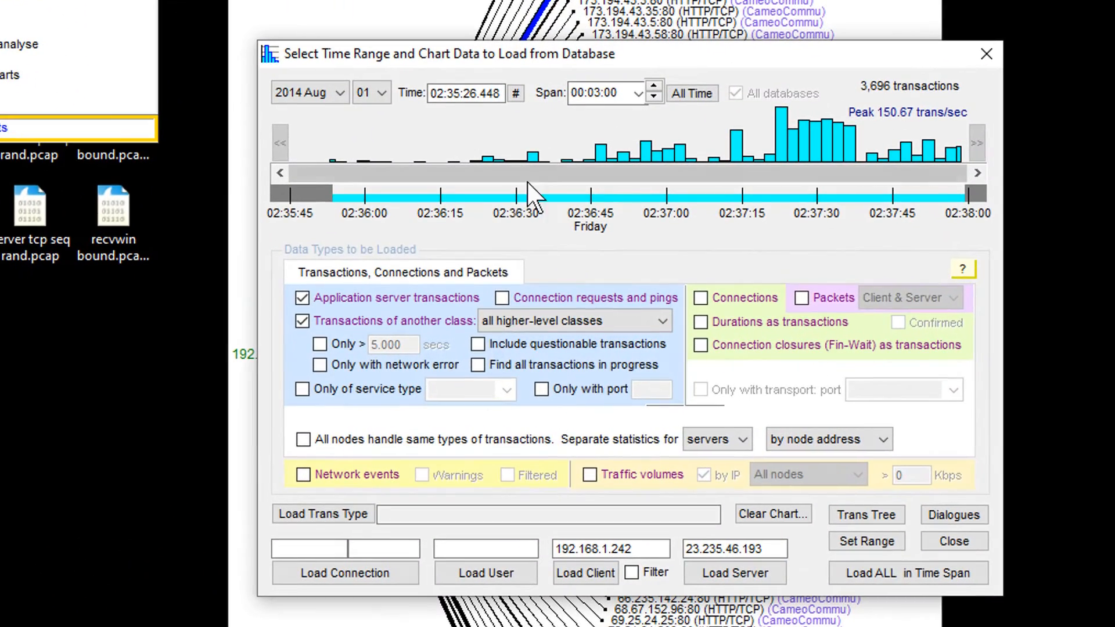
{"action": "left_click", "coordinate": [502, 298]}
{"action": "left_click", "coordinate": [703, 299]}
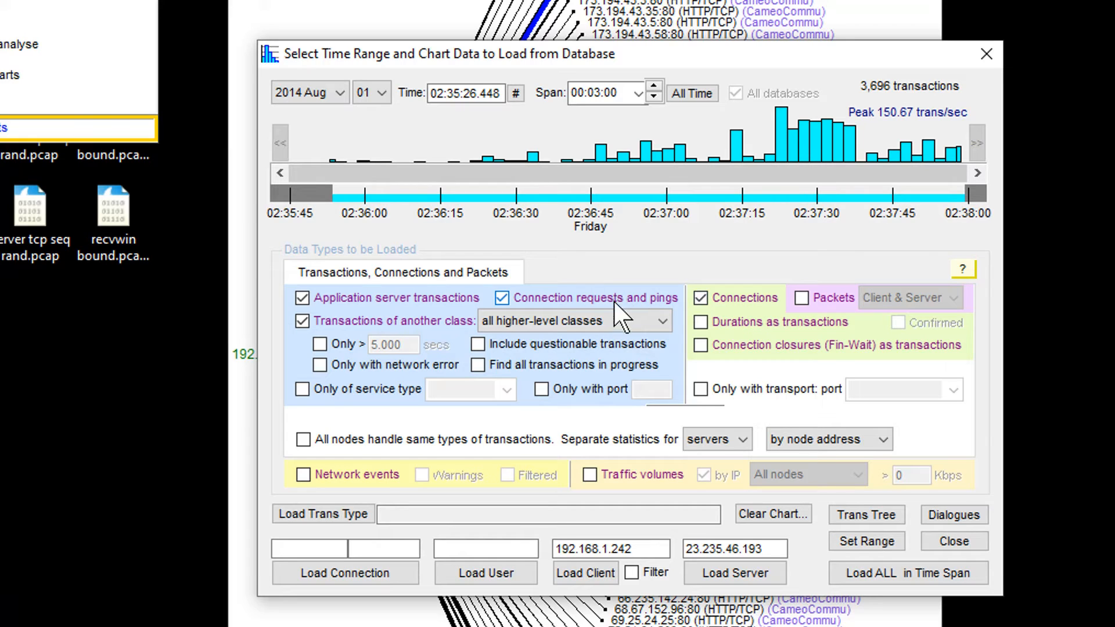
{"action": "left_click", "coordinate": [303, 475]}
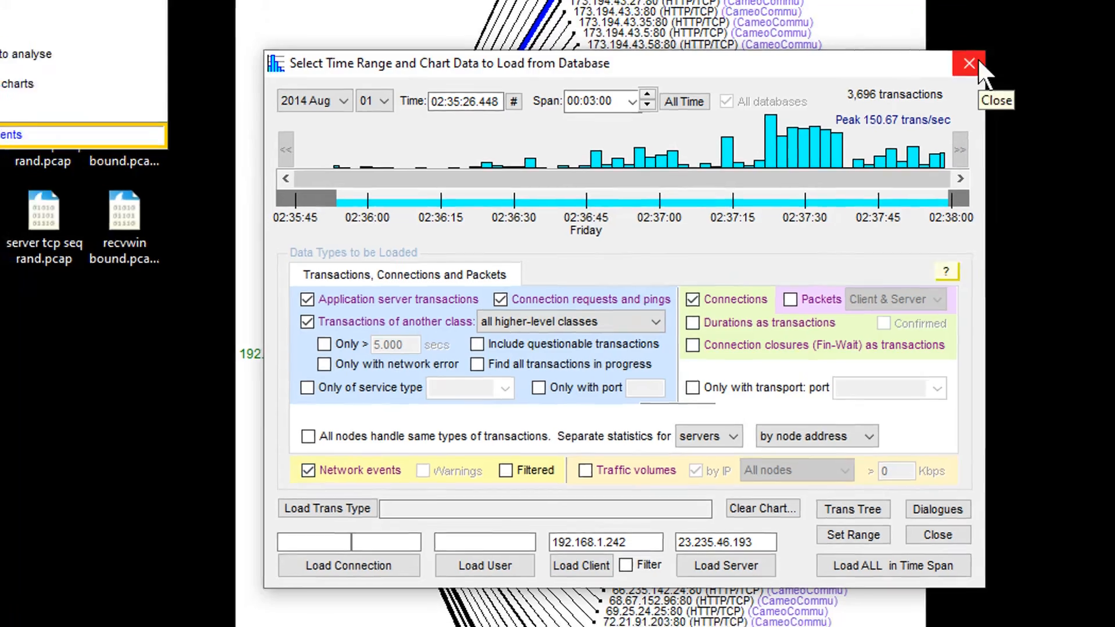
{"action": "left_click", "coordinate": [970, 63]}
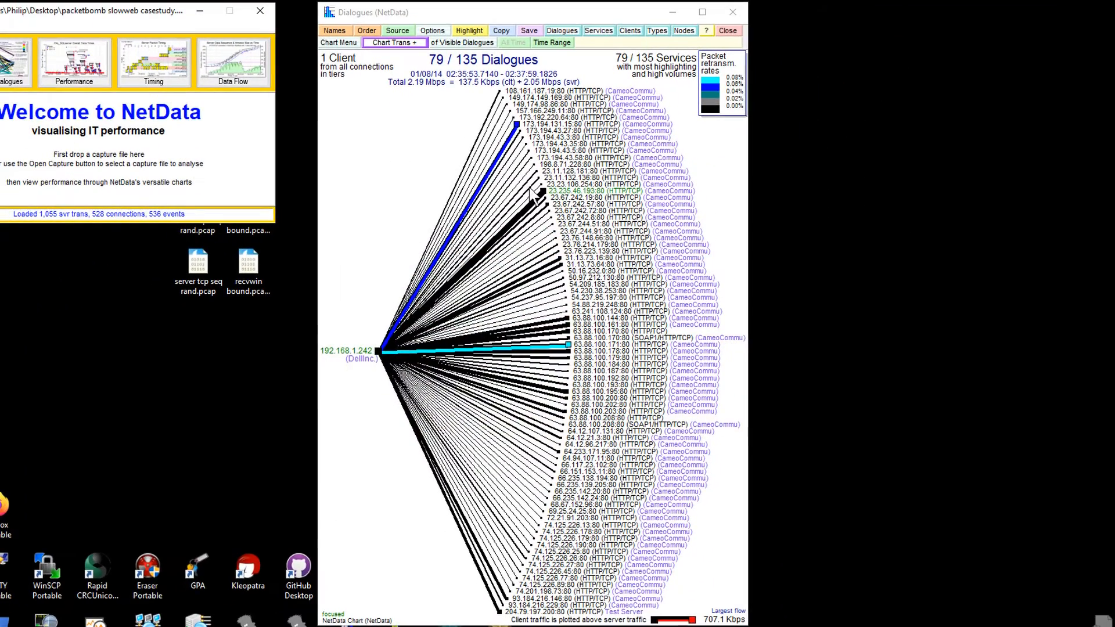
{"action": "left_click", "coordinate": [343, 44]}
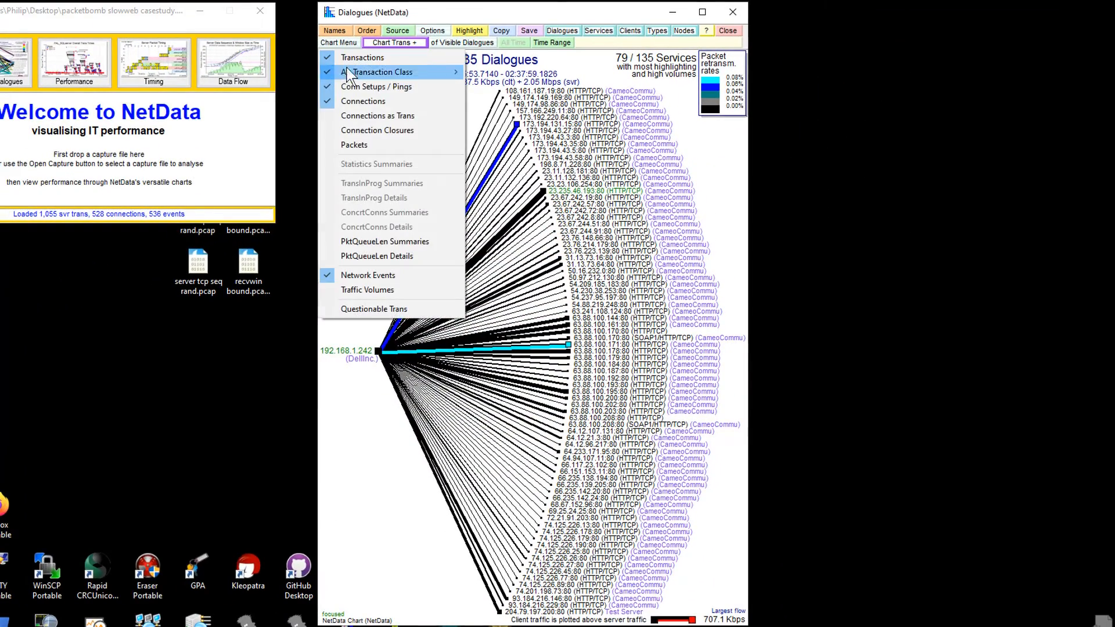
{"action": "left_click", "coordinate": [535, 8]}
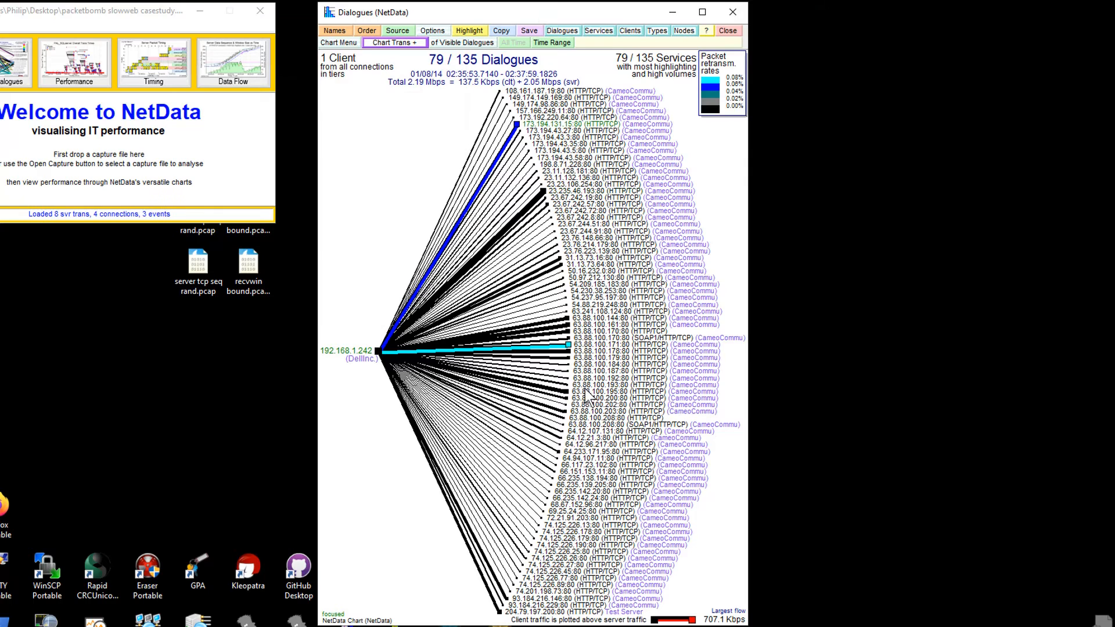
- Focus on the server 63.88.100.171 in the dialogue chart and view its dialogue details
{"action": "right_click", "coordinate": [590, 347]}
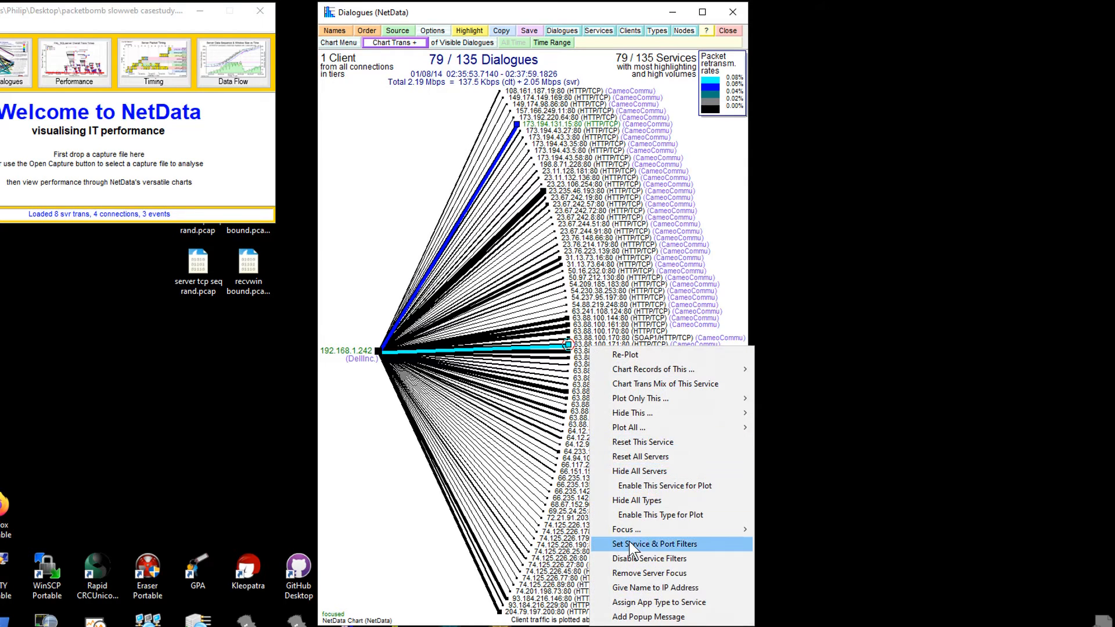
{"action": "mouse_move", "coordinate": [628, 531]}
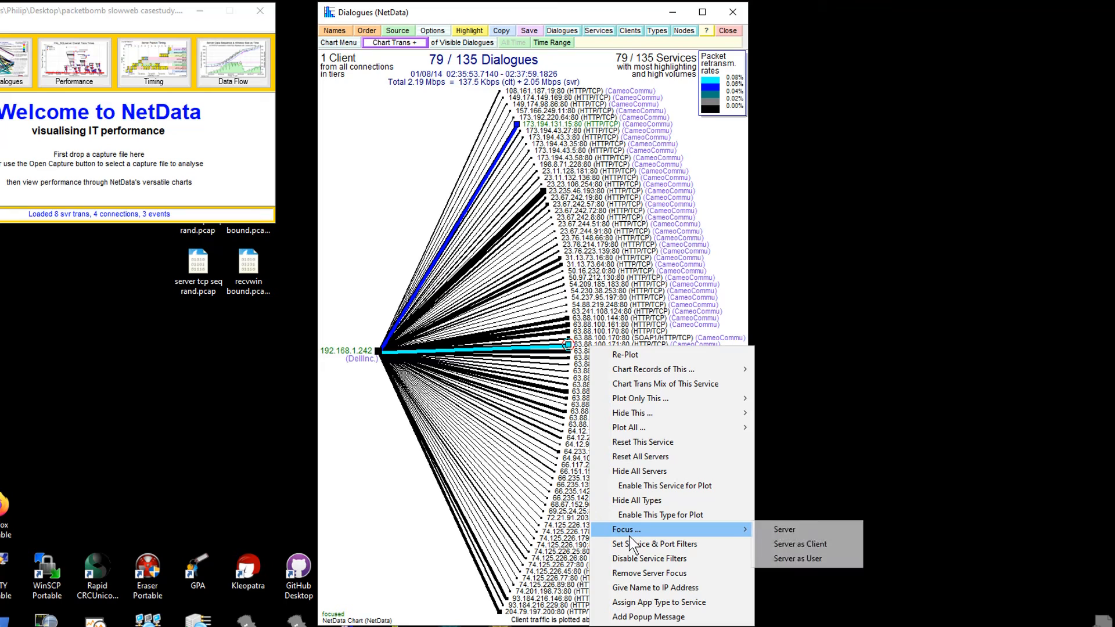
{"action": "left_click", "coordinate": [802, 543]}
{"action": "mouse_move", "coordinate": [606, 387]}
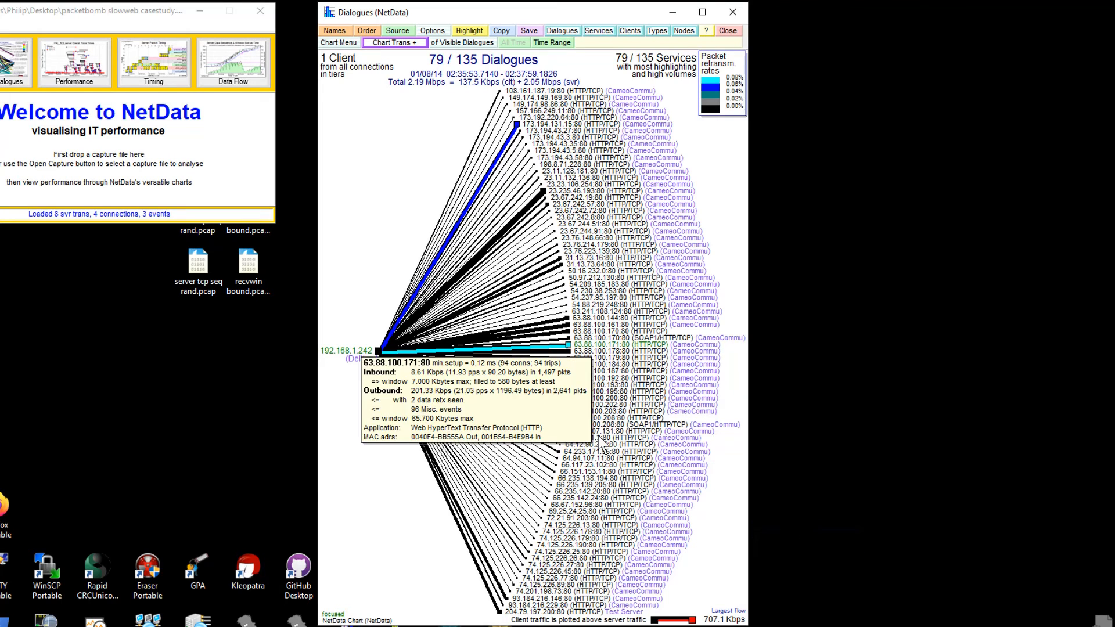
- Chart the records of the service 63.88.100.171:80, clearing the data already loaded
{"action": "right_click", "coordinate": [594, 344]}
{"action": "mouse_move", "coordinate": [653, 369]}
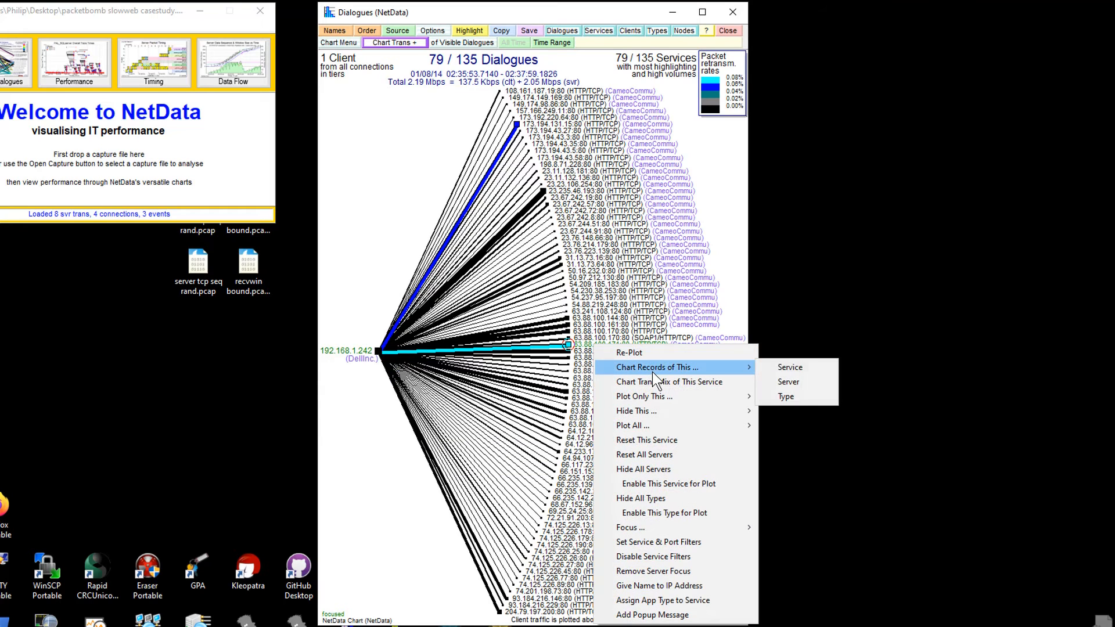
{"action": "left_click", "coordinate": [809, 369]}
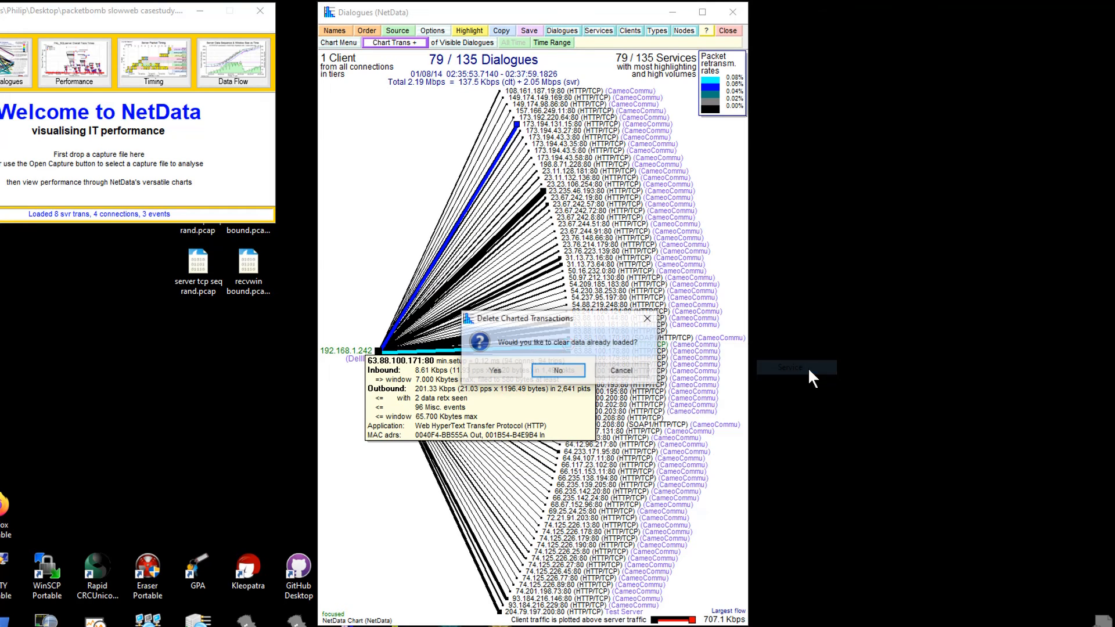
{"action": "left_click", "coordinate": [495, 372]}
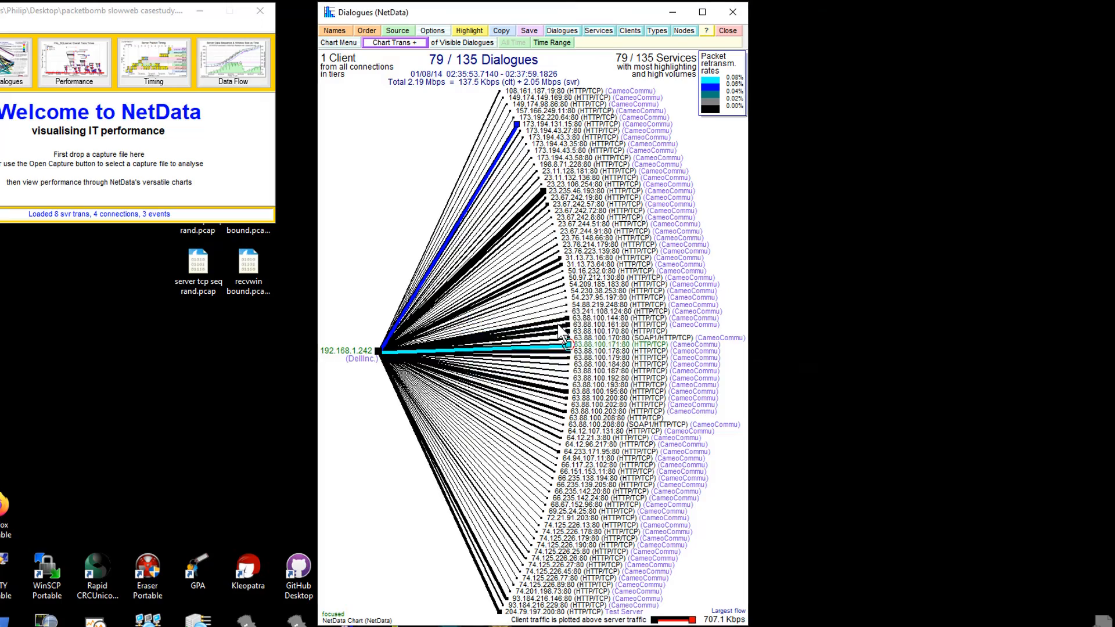